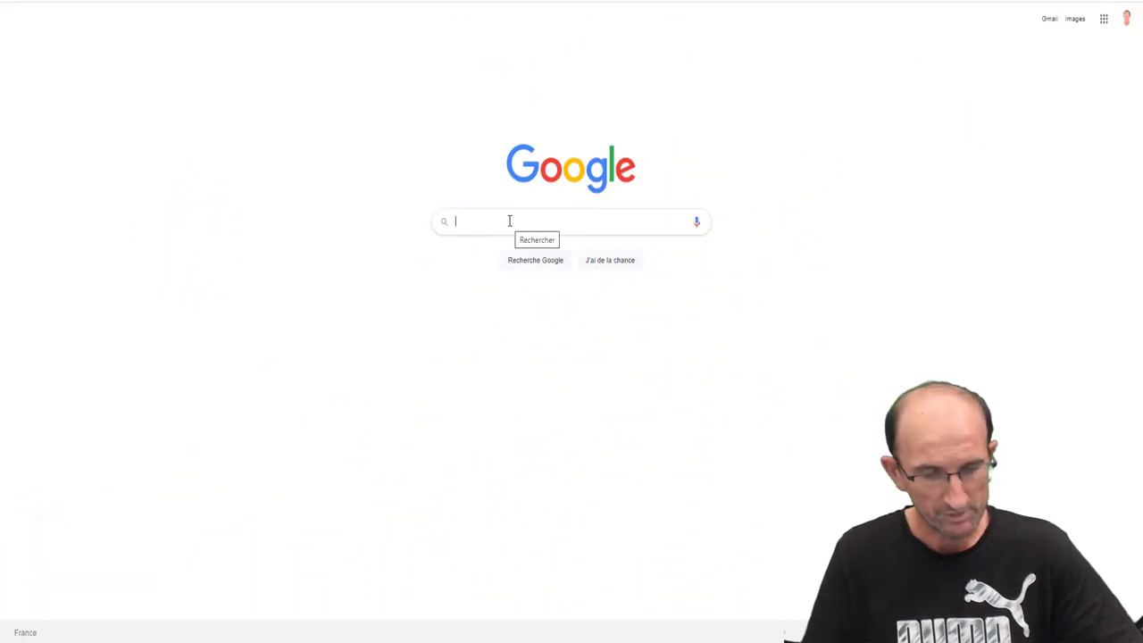
Search Google for 'tinkercad' and go to the Tinkercad website from the results
text(tinker)
click(470, 245)
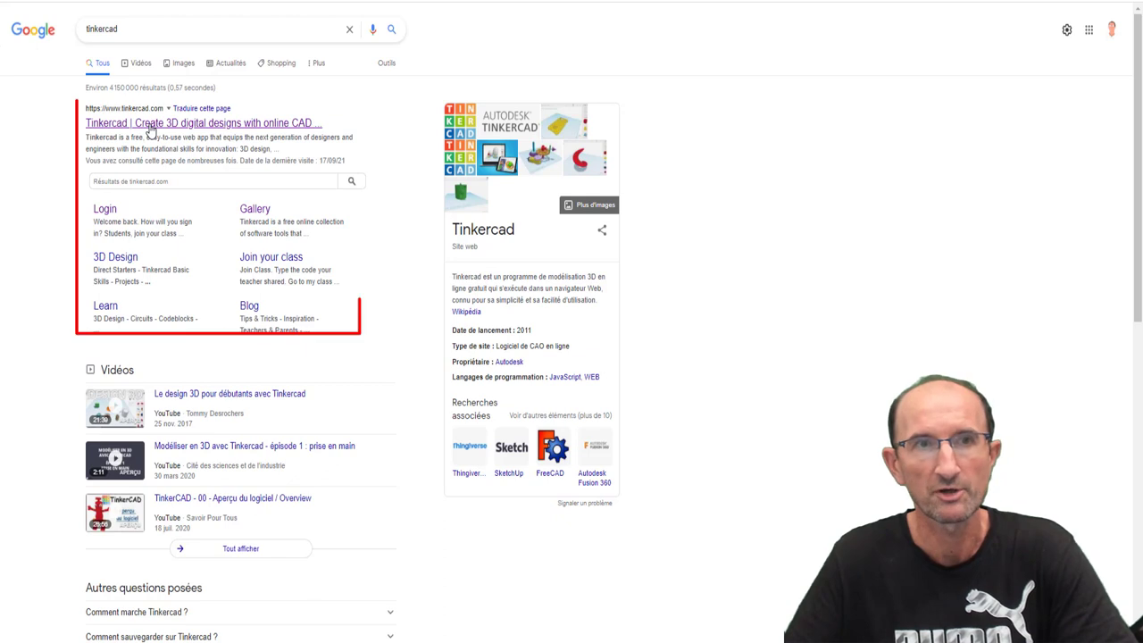
click(150, 125)
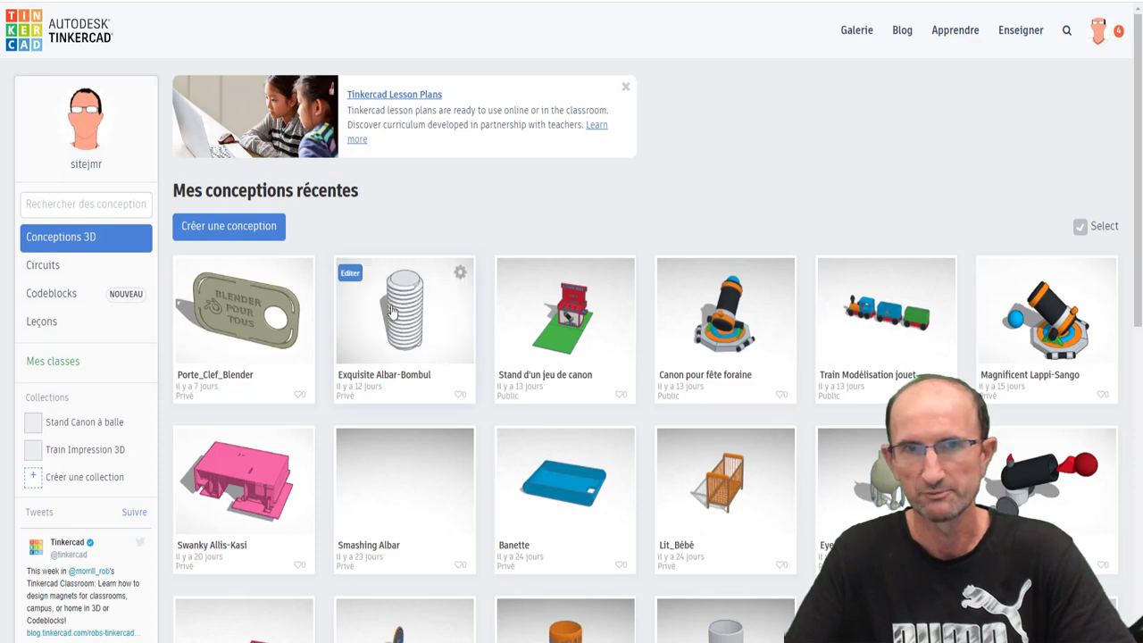
Open the Exquisite Albar-Bombul design from the dashboard in the 3D editor
click(393, 308)
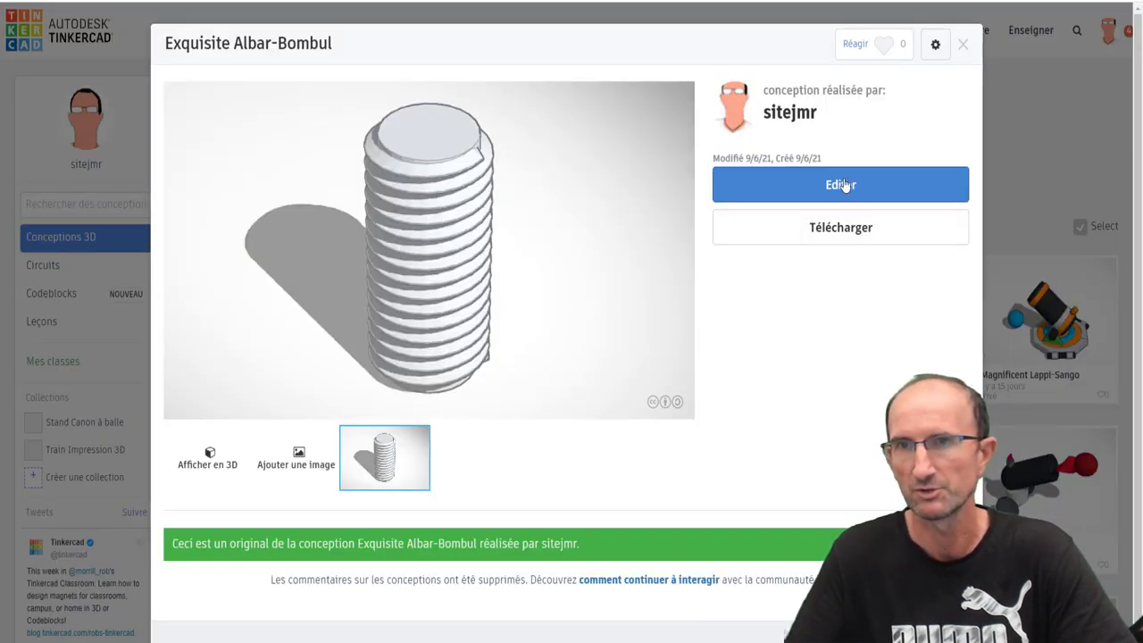
click(674, 175)
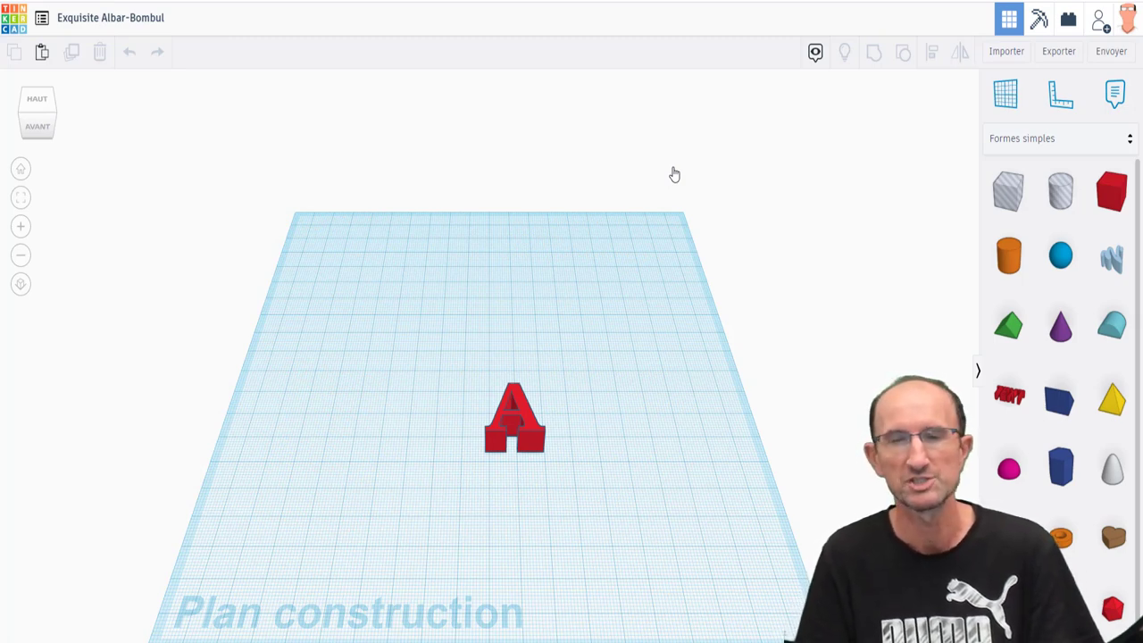
Delete the red letter A and browse the Formes simples shape categories
click(515, 406)
key(Delete)
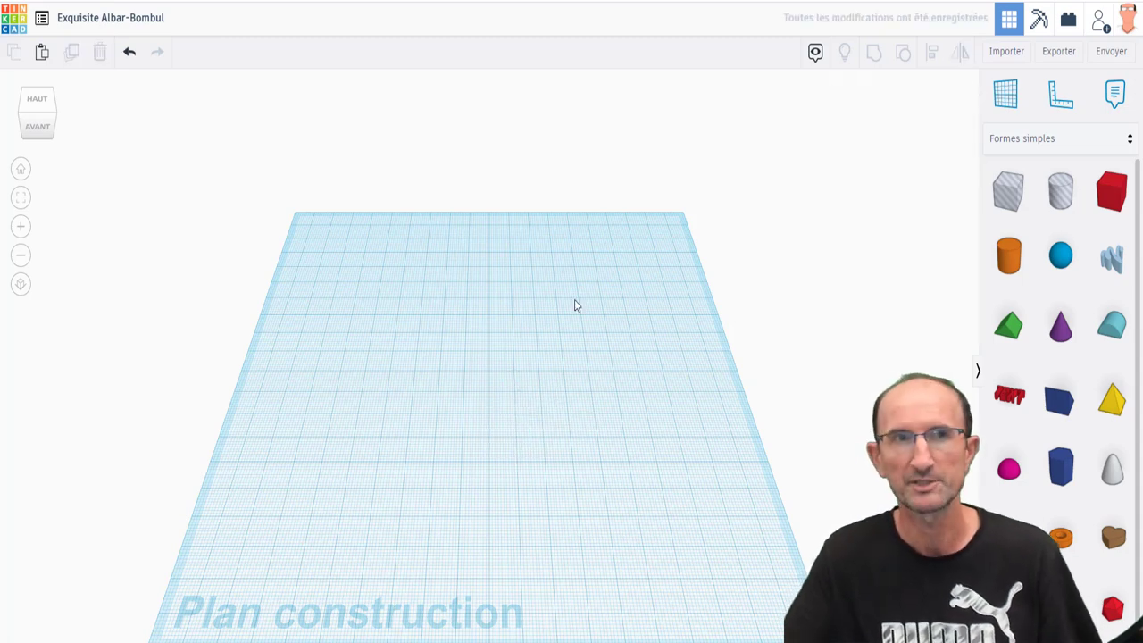
mouse_move(485, 357)
right_down()
mouse_move(505, 367)
mouse_move(627, 329)
mouse_move(543, 365)
mouse_move(641, 395)
mouse_move(506, 378)
mouse_move(457, 357)
mouse_move(581, 393)
mouse_move(653, 392)
mouse_move(763, 365)
mouse_move(598, 398)
mouse_move(658, 403)
mouse_move(686, 385)
right_up()
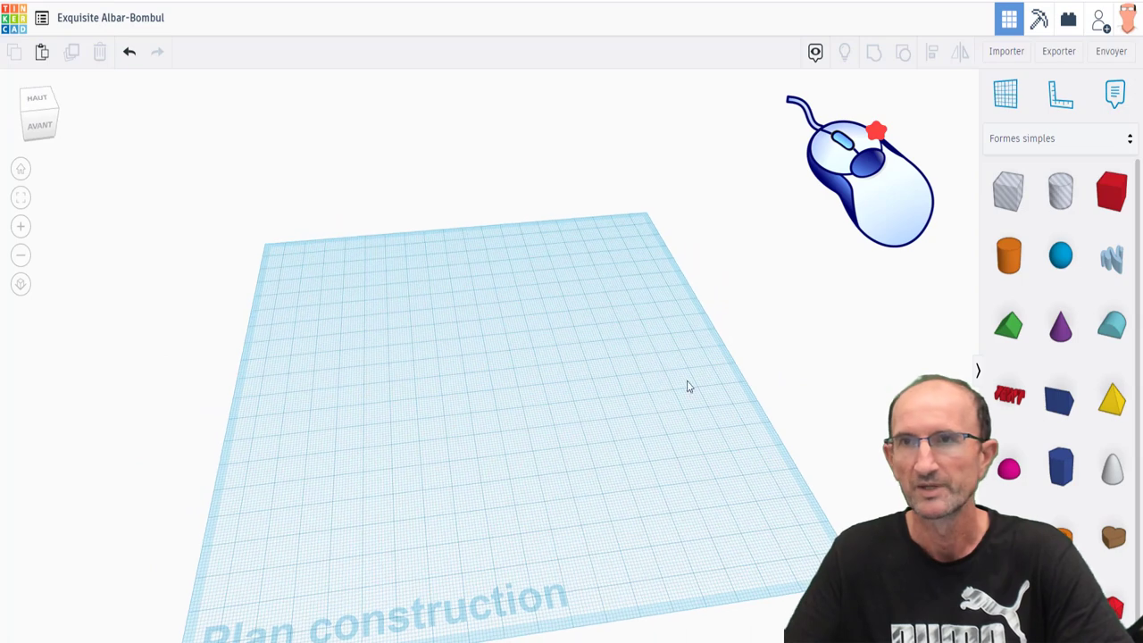
click(1028, 142)
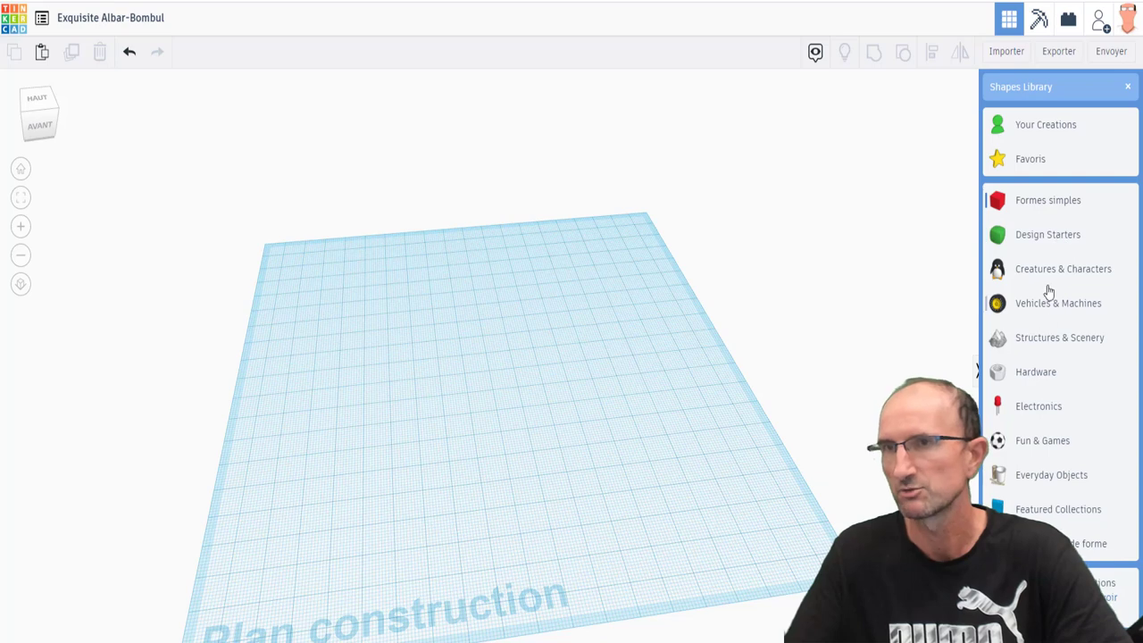
click(1038, 201)
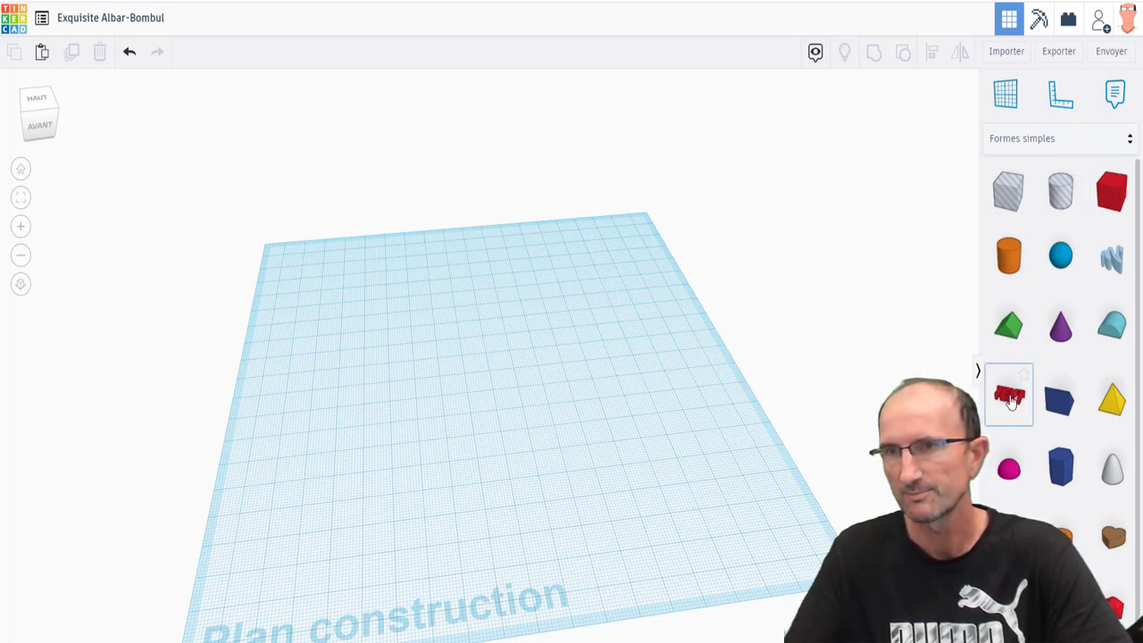
Place a Text shape from Formes simples at the workplane centre
drag(1012, 402, 479, 409)
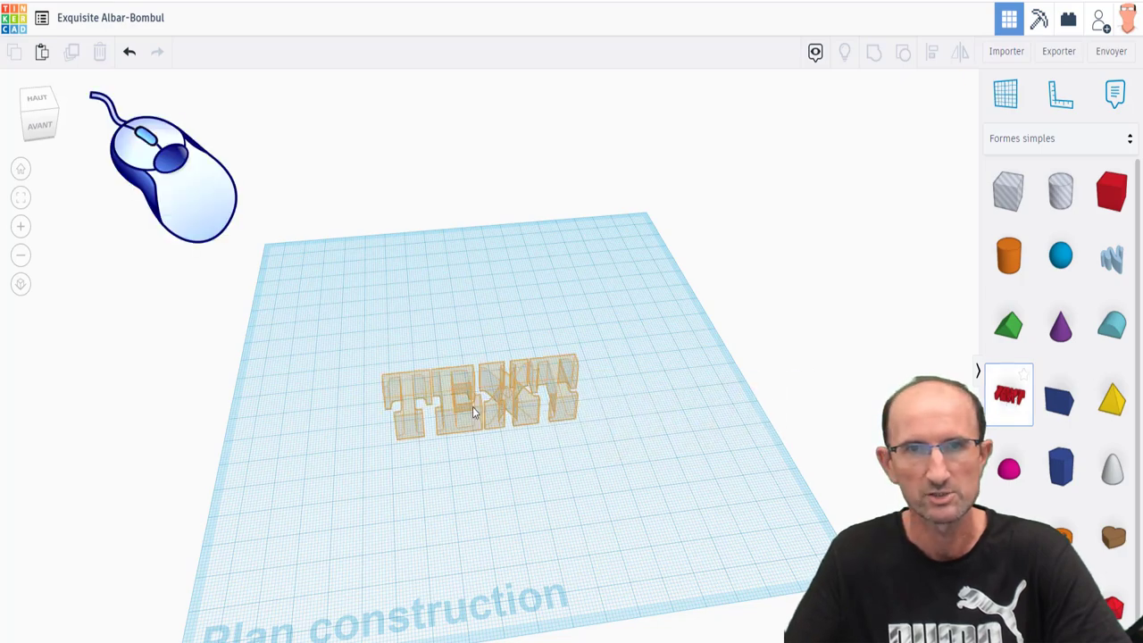
click(479, 410)
scroll(473, 453, up, 3)
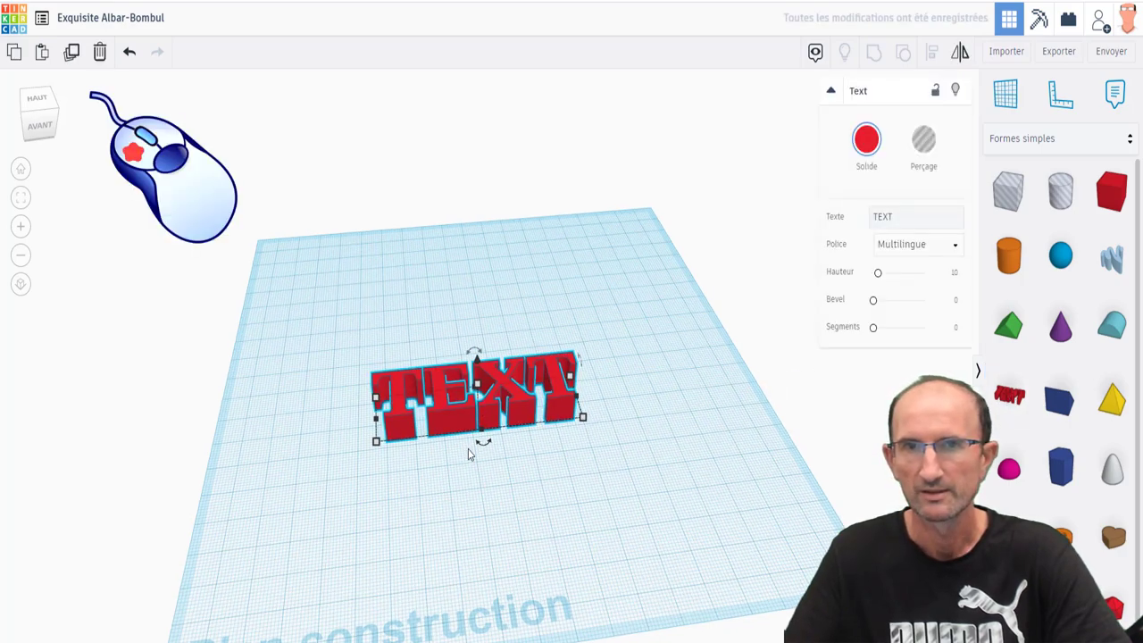
right_drag(471, 451, 489, 438)
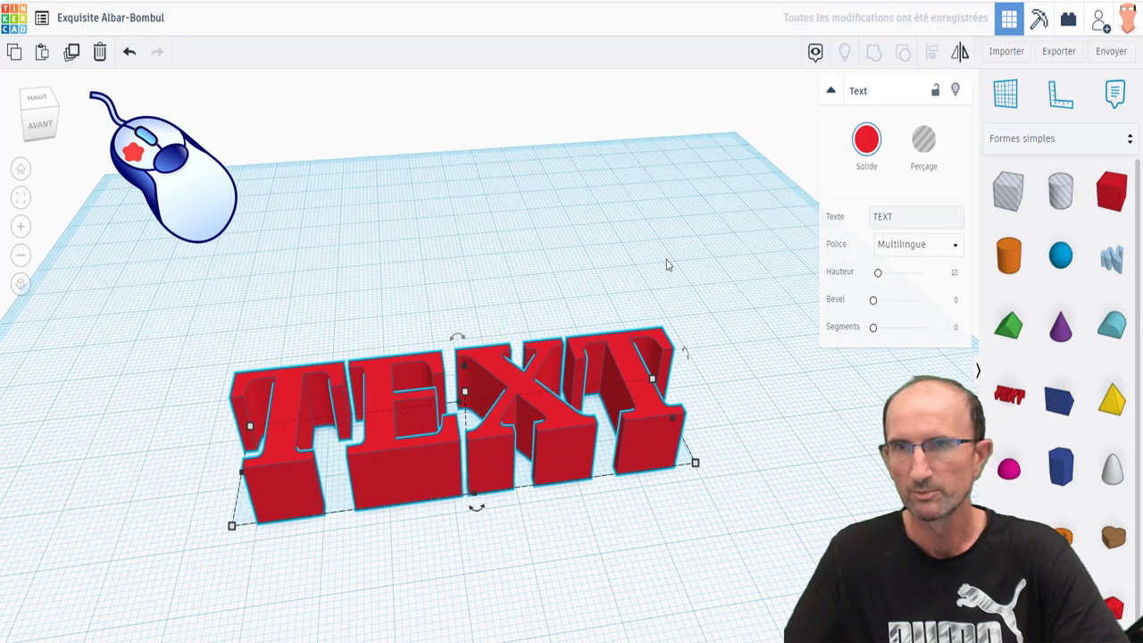
Change the shape's text from TEXT to 'A' and frame the letter in view
click(900, 215)
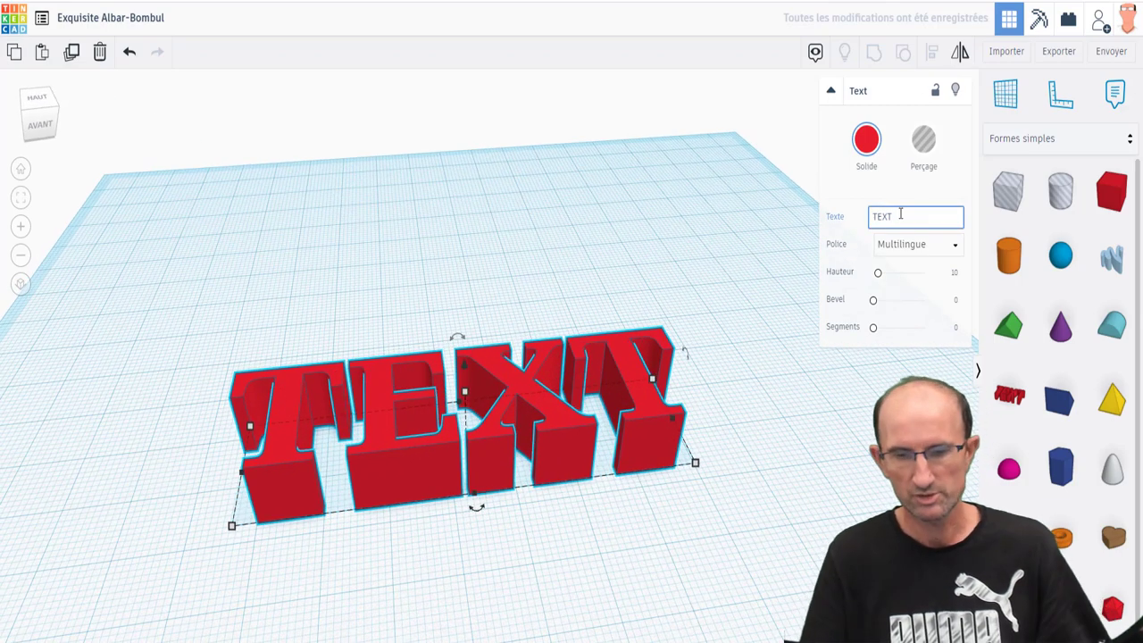
key(BackSpace)
key(BackSpace)
key(BackSpace)
key(BackSpace)
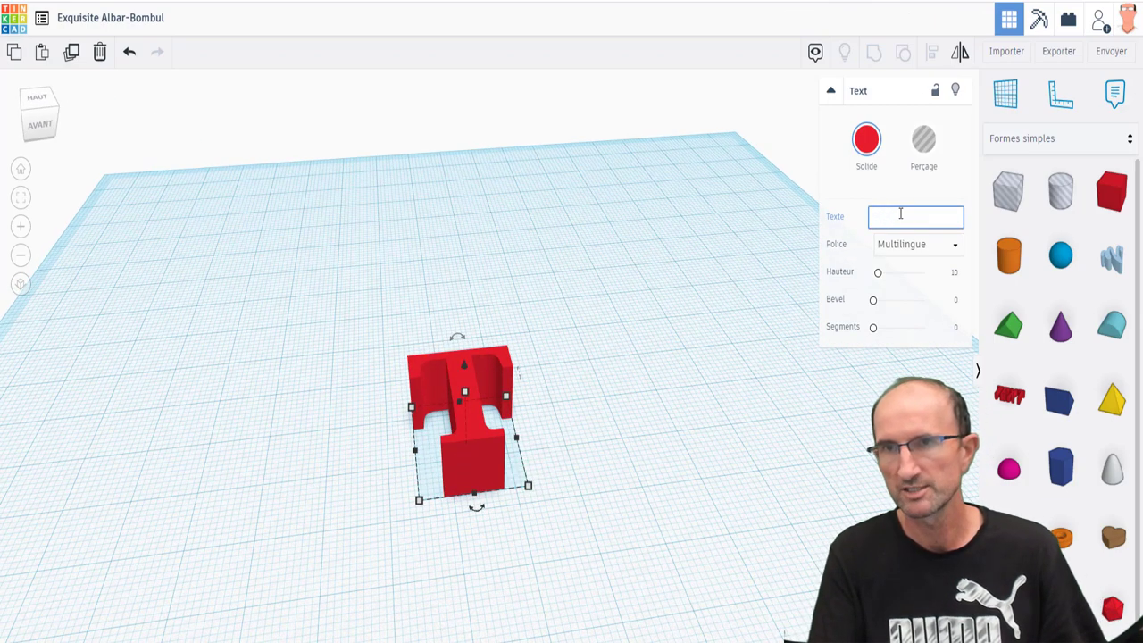
text(A)
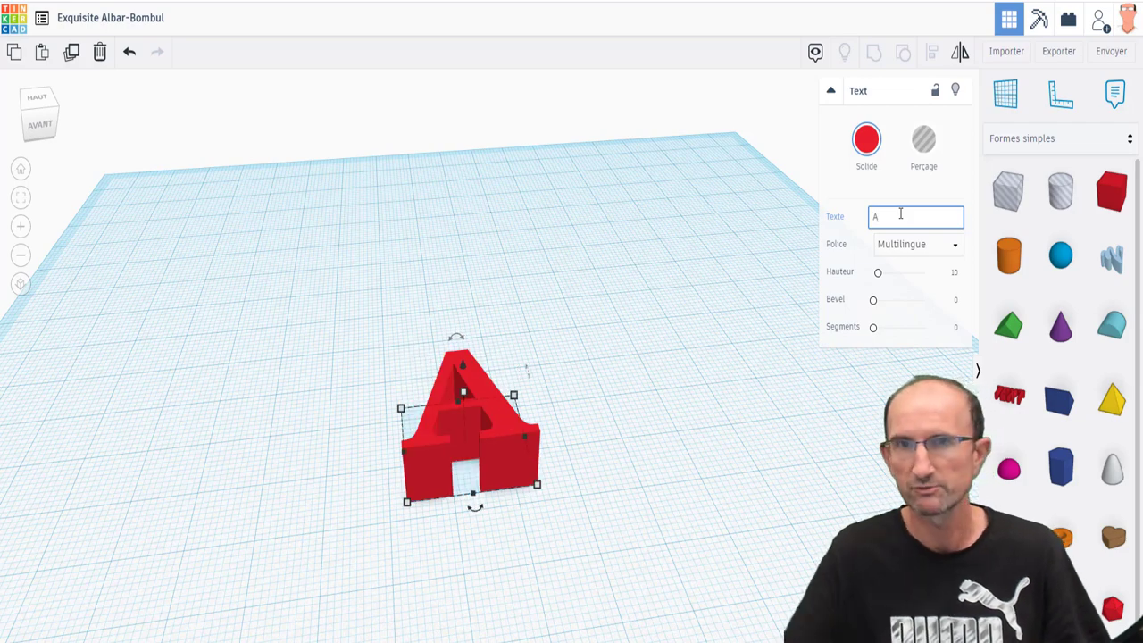
right_drag(503, 554, 513, 502)
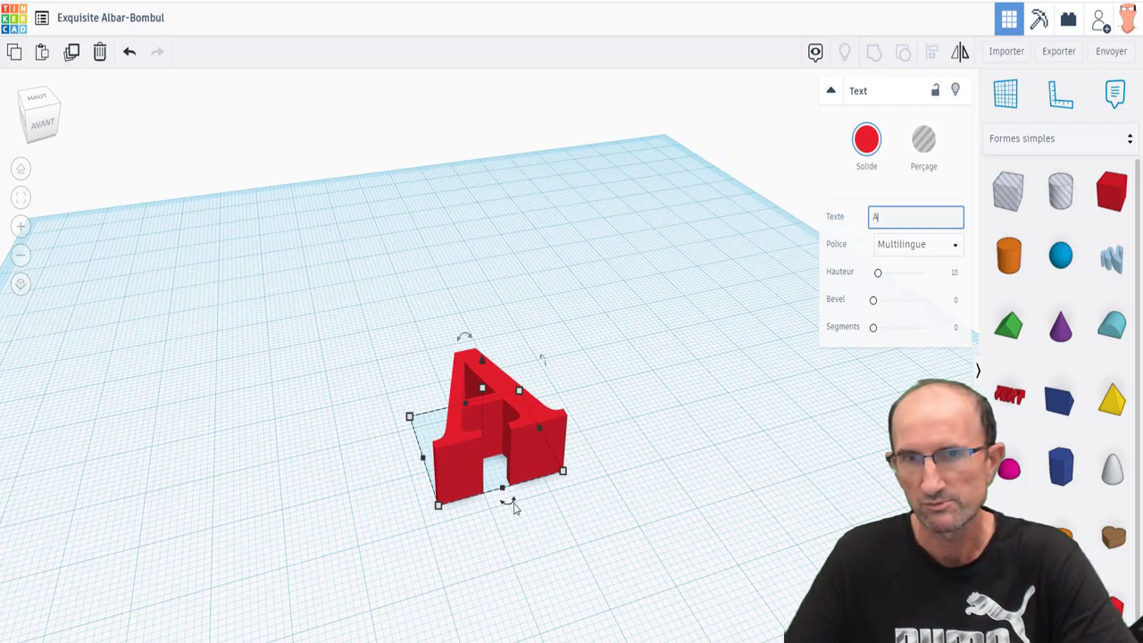
scroll(514, 504, up, 2)
scroll(512, 497, up, 3)
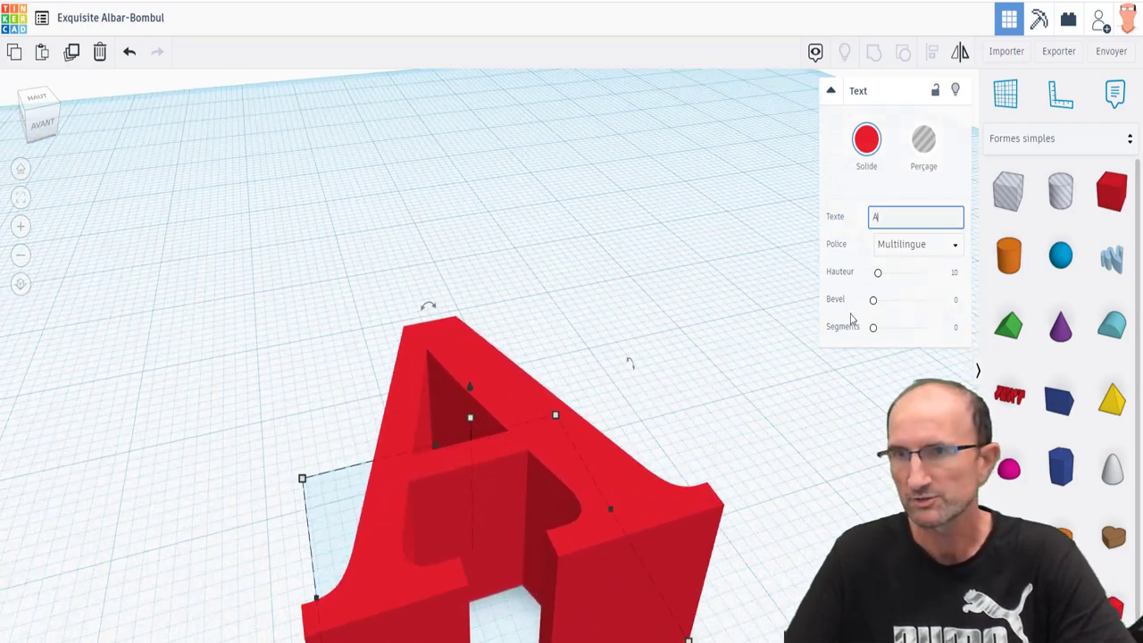
key(f)
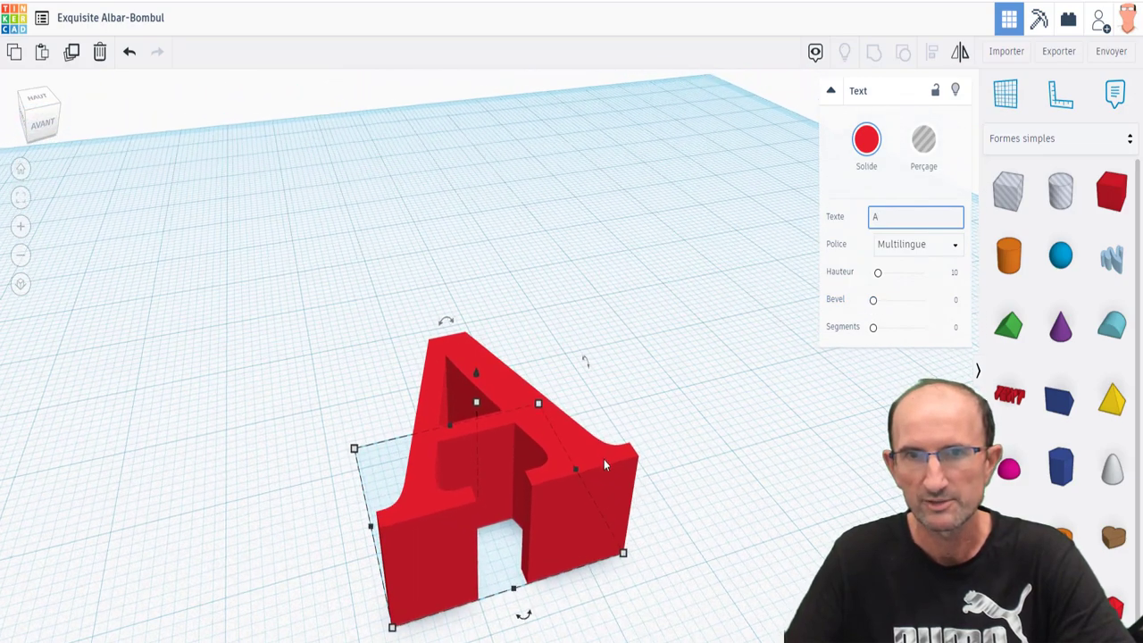
click(1109, 192)
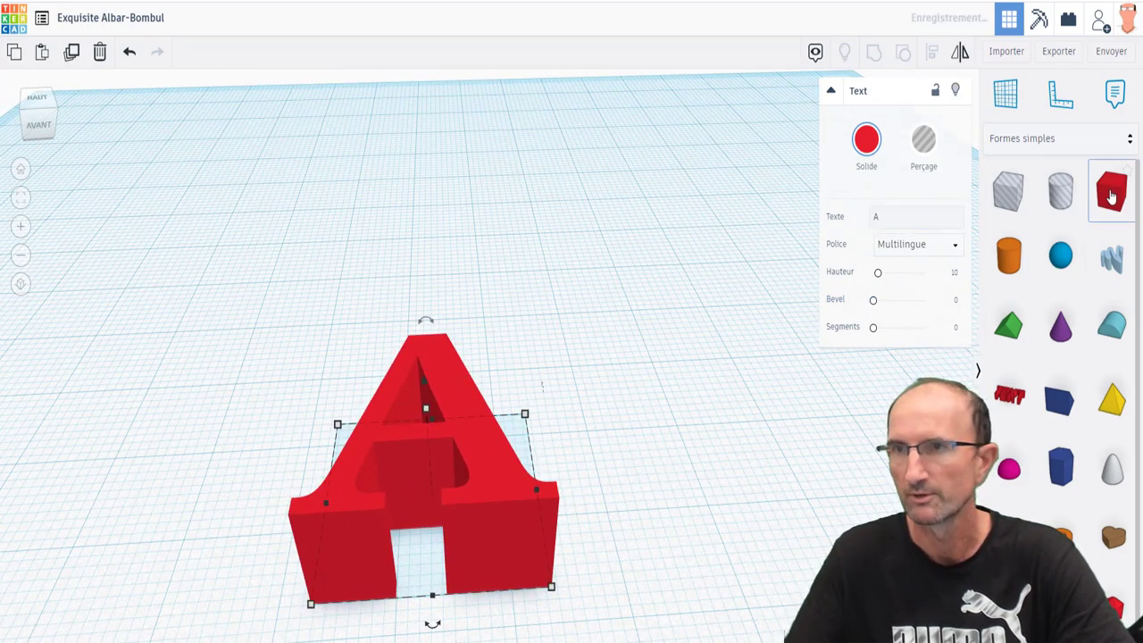
click(670, 409)
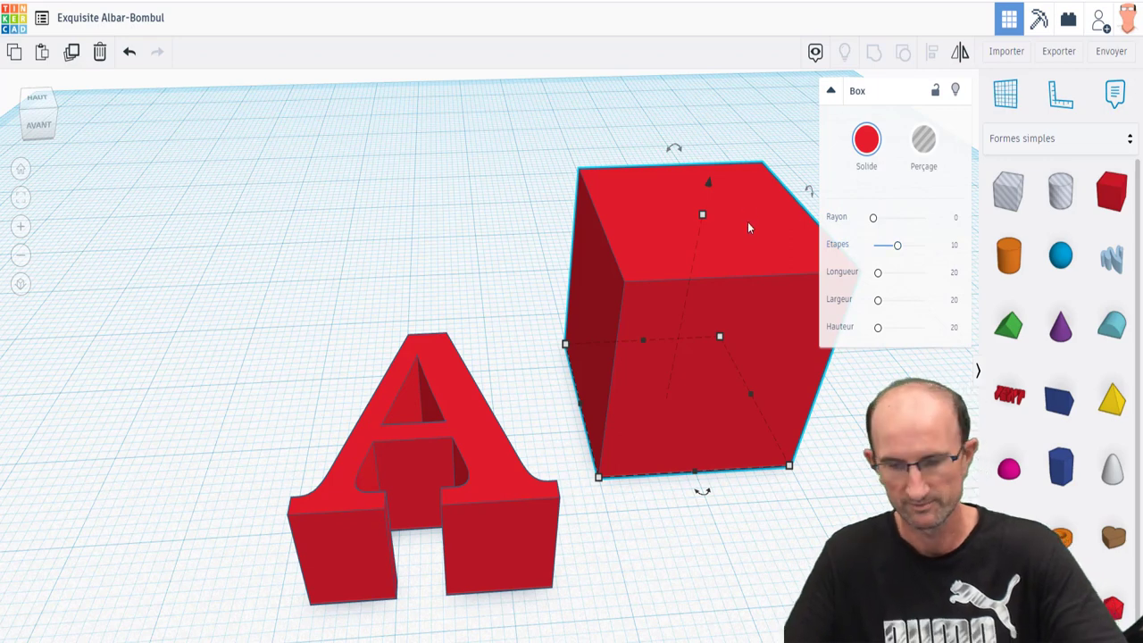
key(Delete)
click(1008, 255)
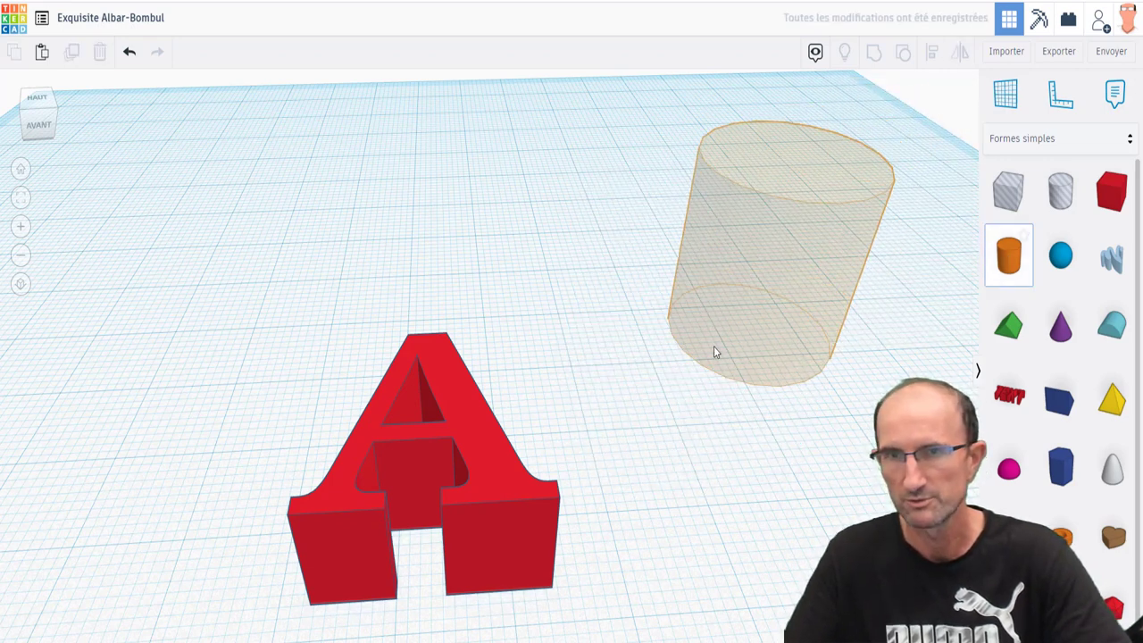
click(675, 383)
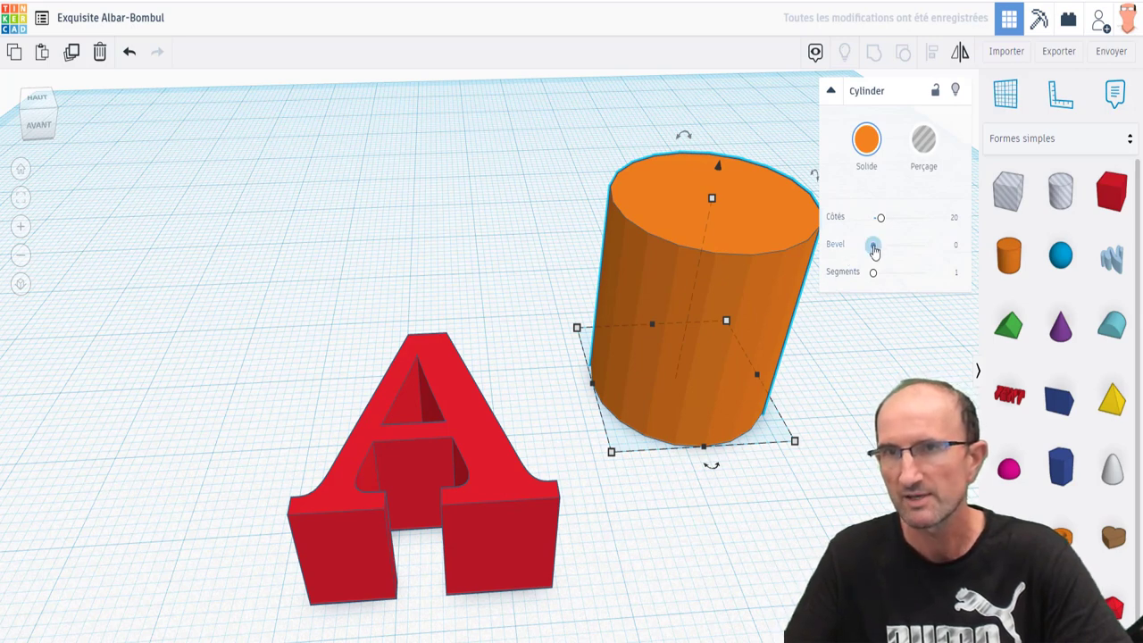
drag(873, 249, 894, 251)
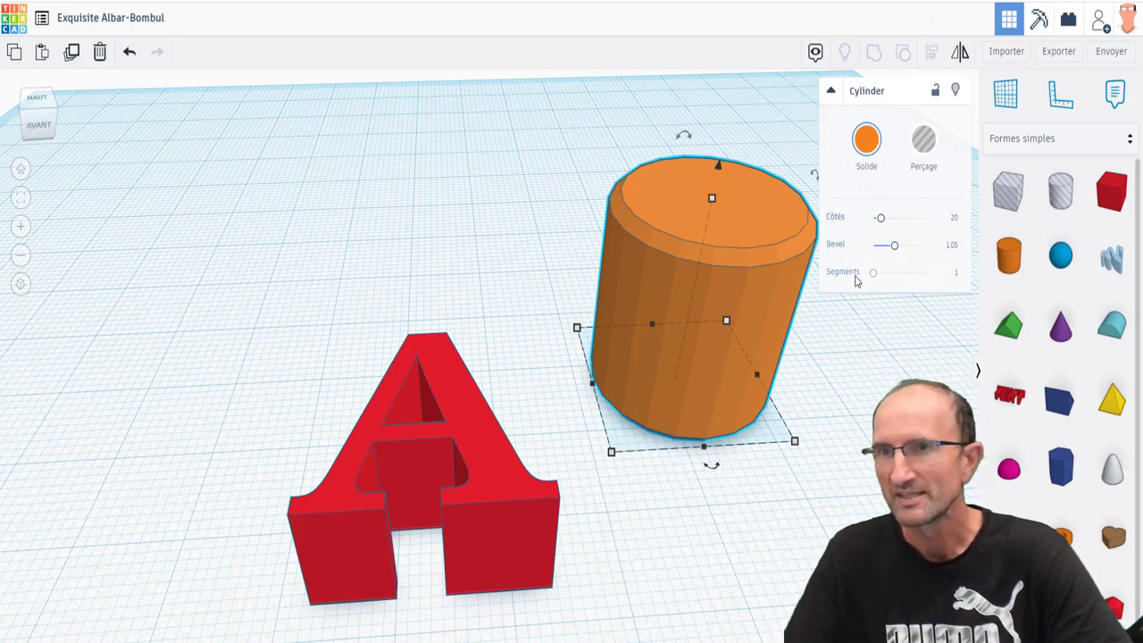
drag(874, 275, 890, 273)
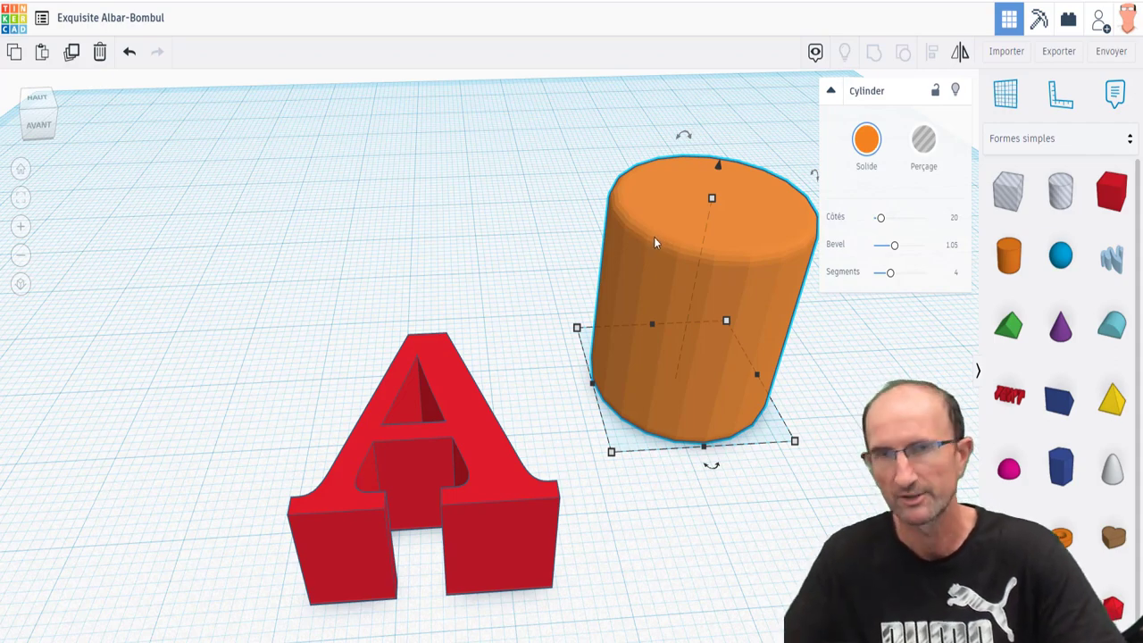
key(Delete)
right_drag(428, 299, 564, 296)
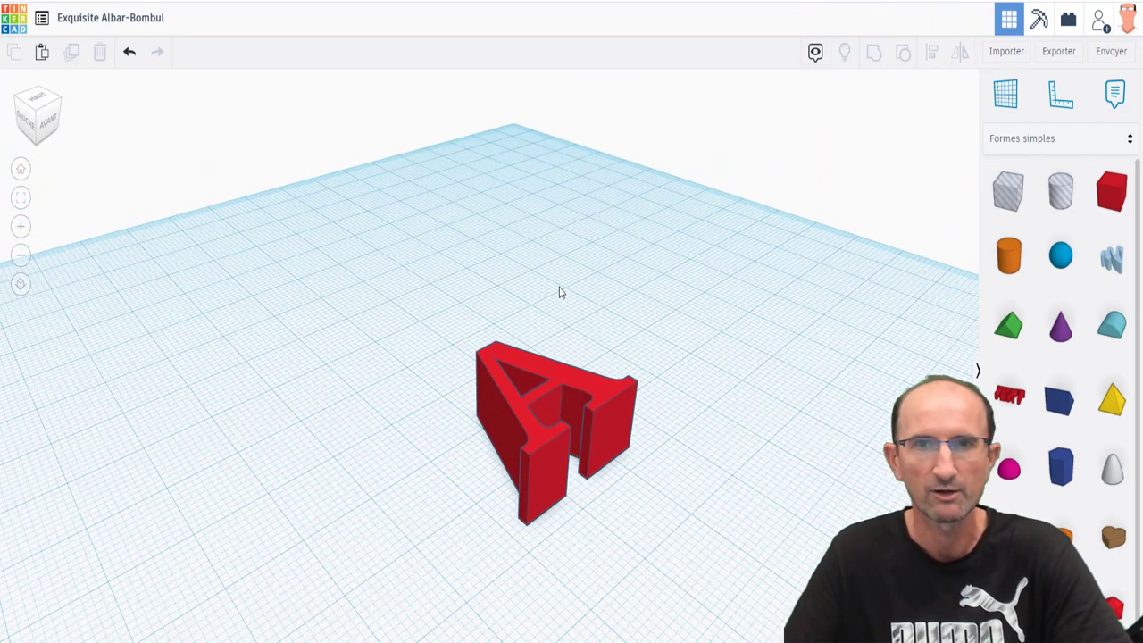
Export all the design content as an .STL file
click(1059, 54)
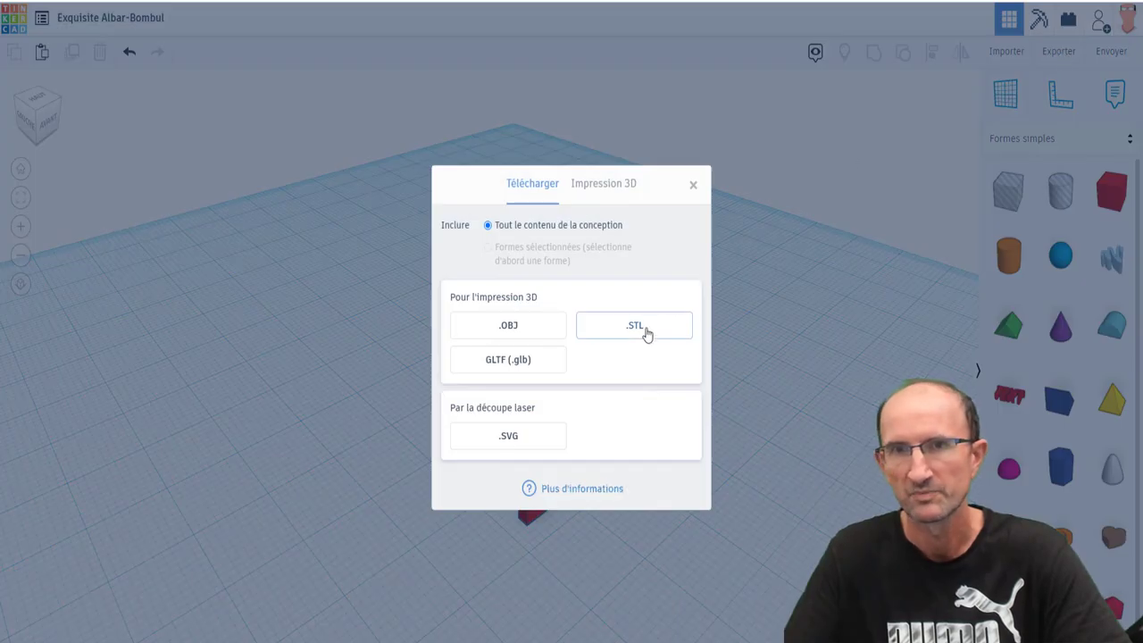
click(643, 332)
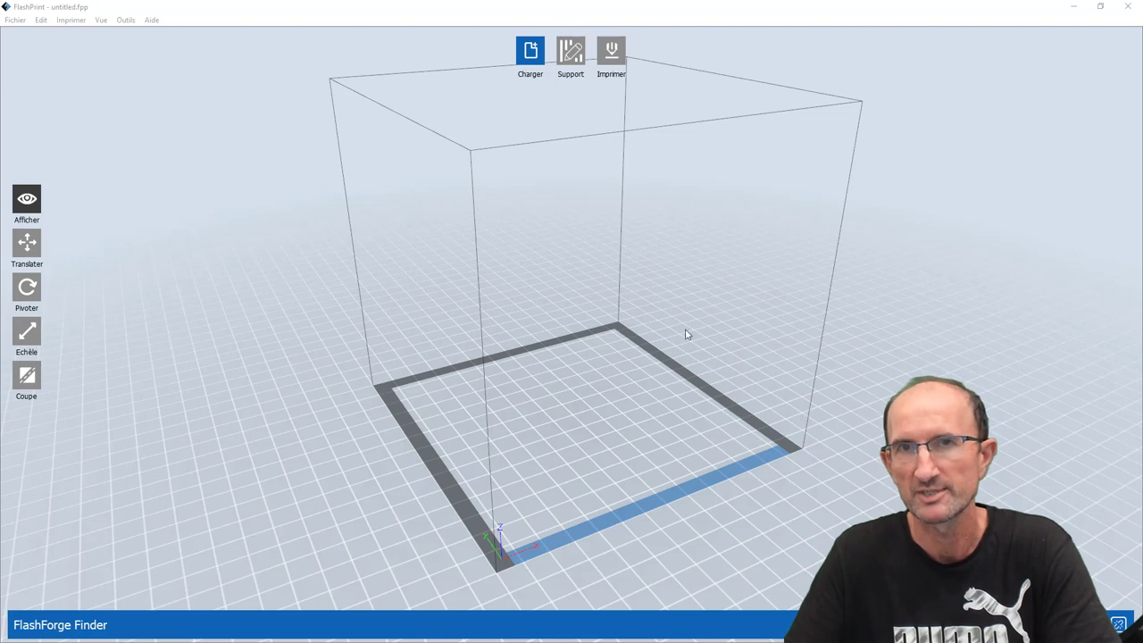
Start a new FlashPrint project and load Lettre_A from the STL folder
click(15, 20)
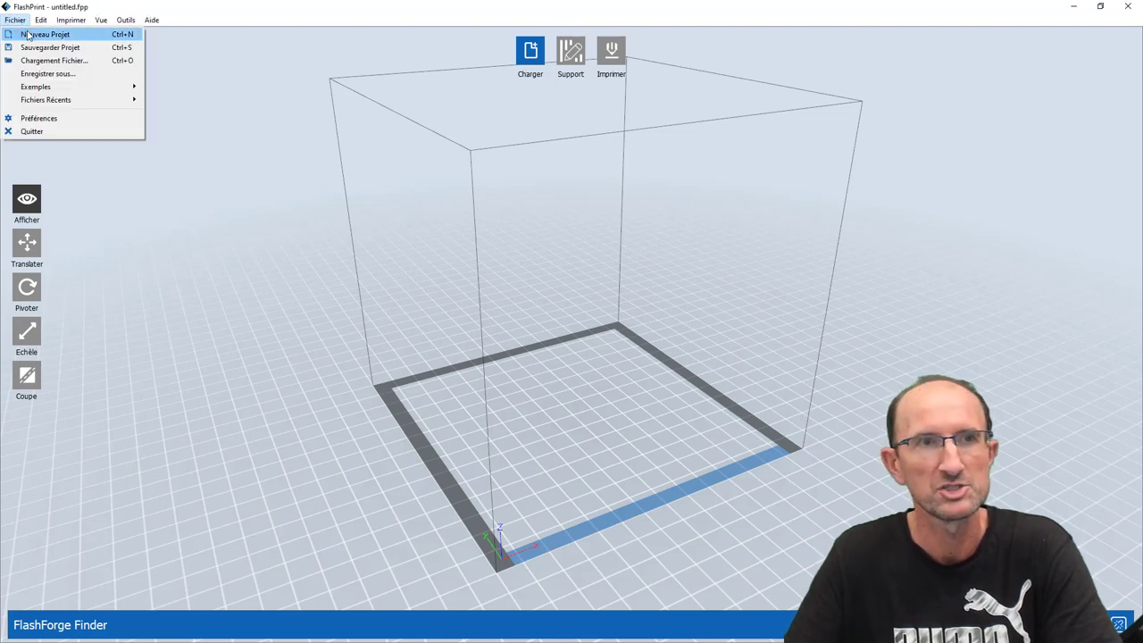
click(258, 86)
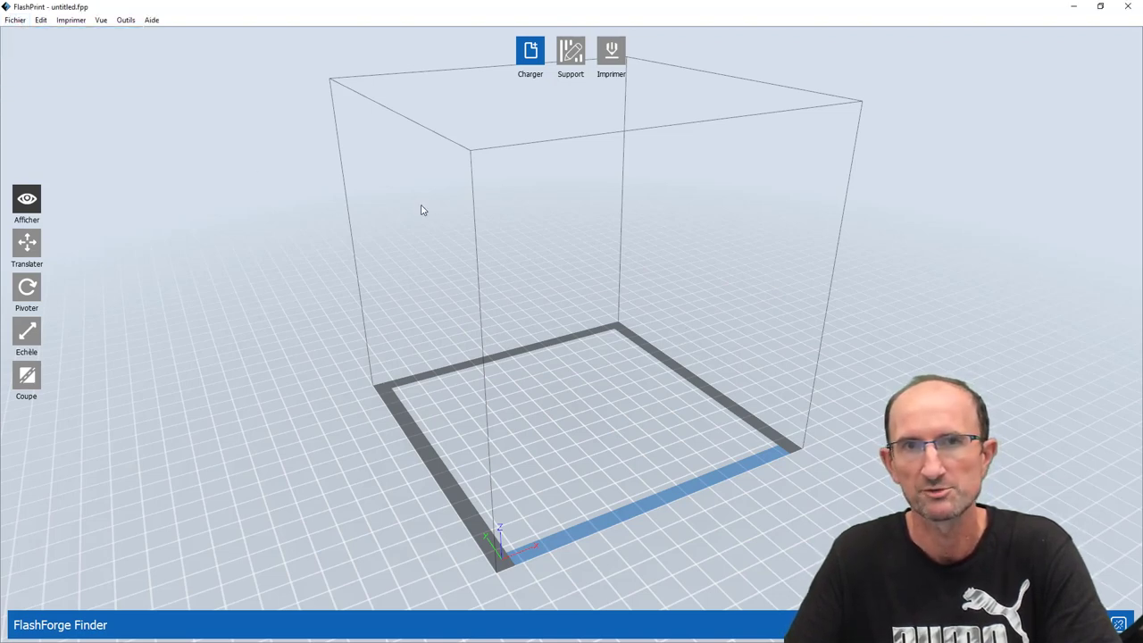
click(16, 20)
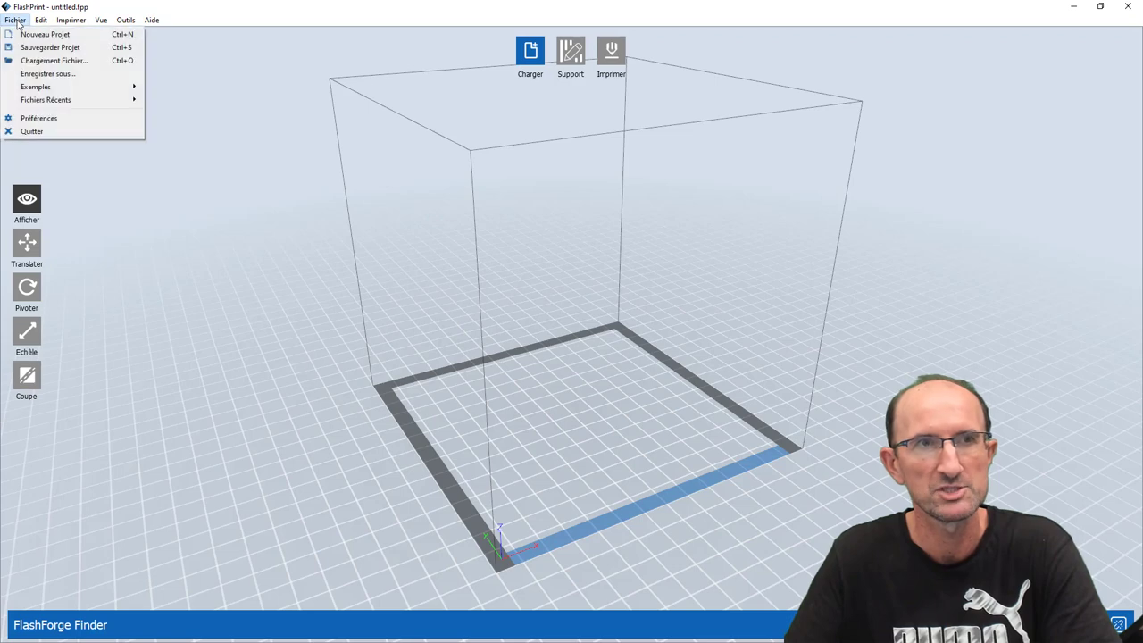
click(40, 62)
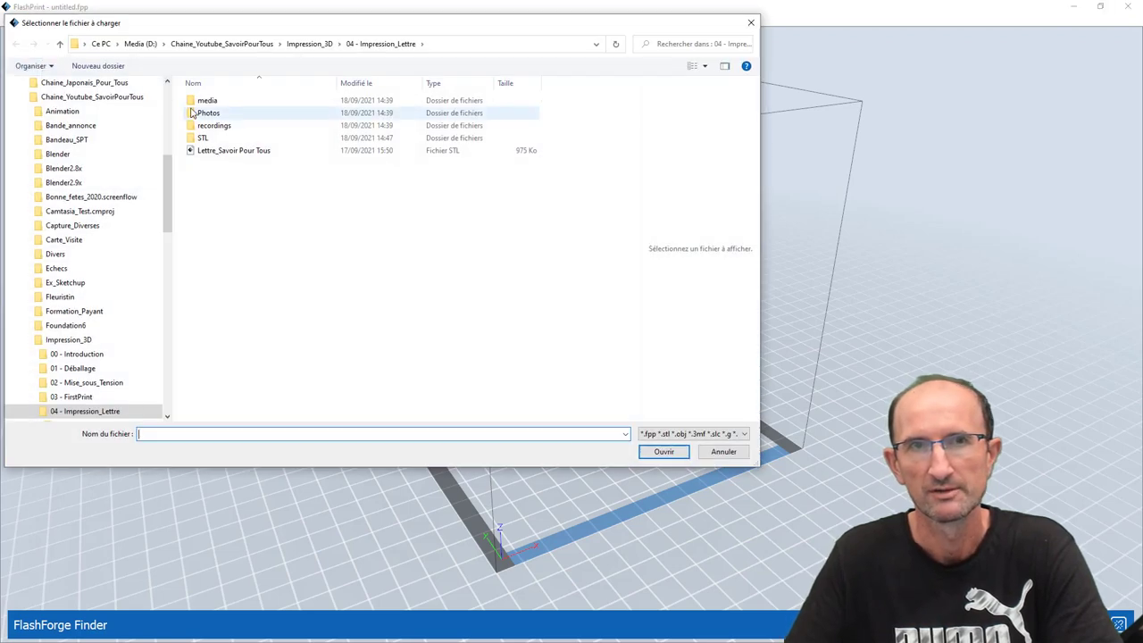
double_click(202, 138)
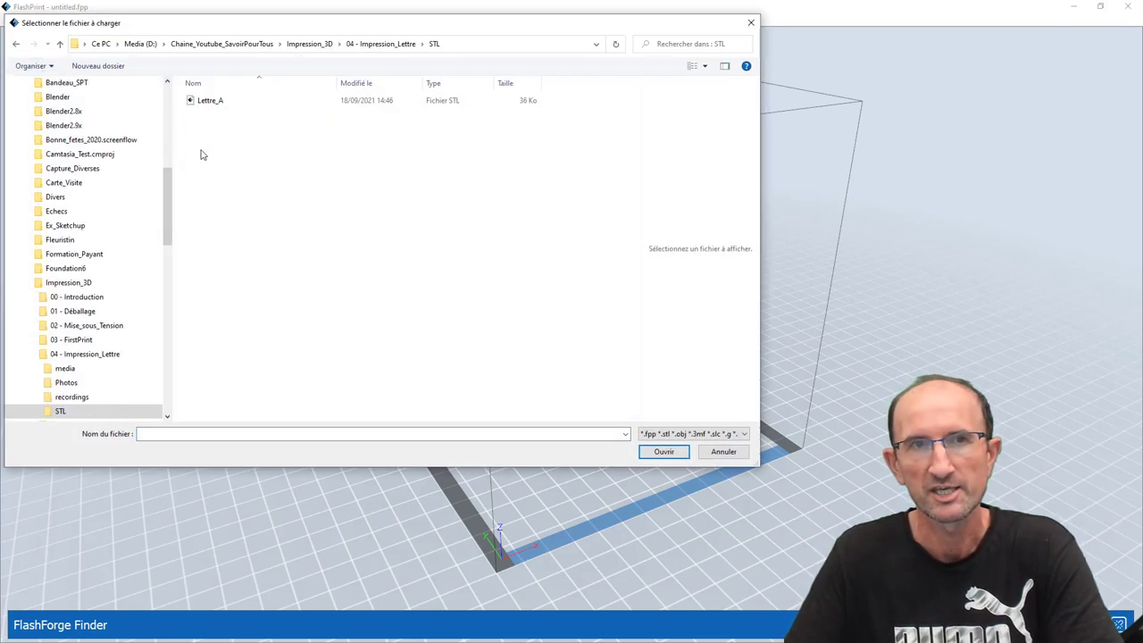
click(211, 102)
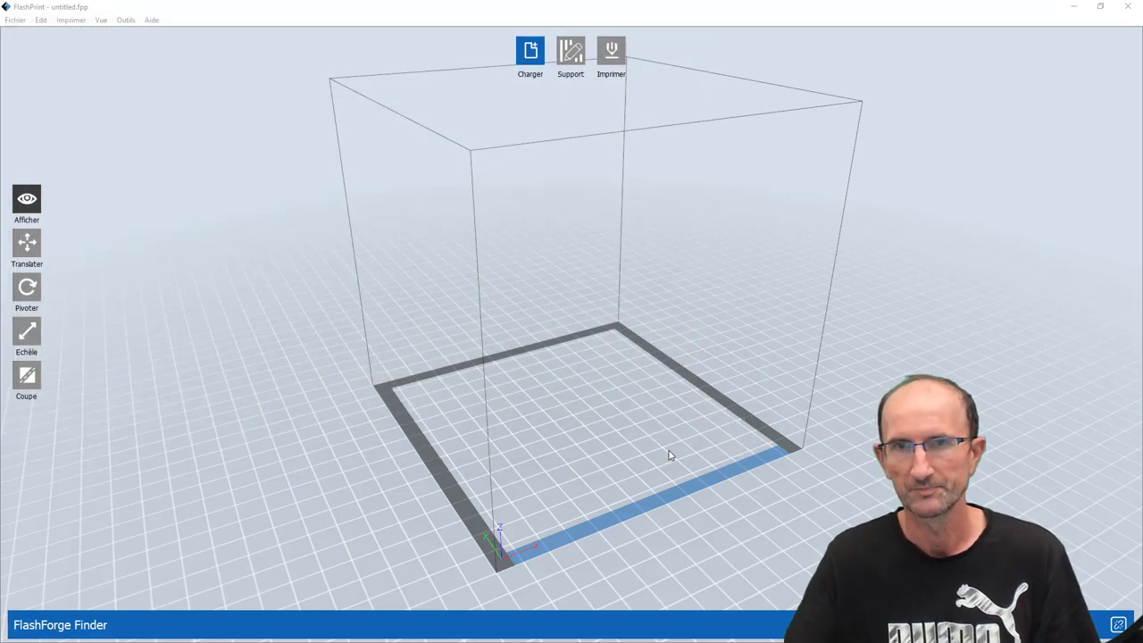
Move the letter A a few millimetres toward the build plate centre
scroll(636, 455, up, 3)
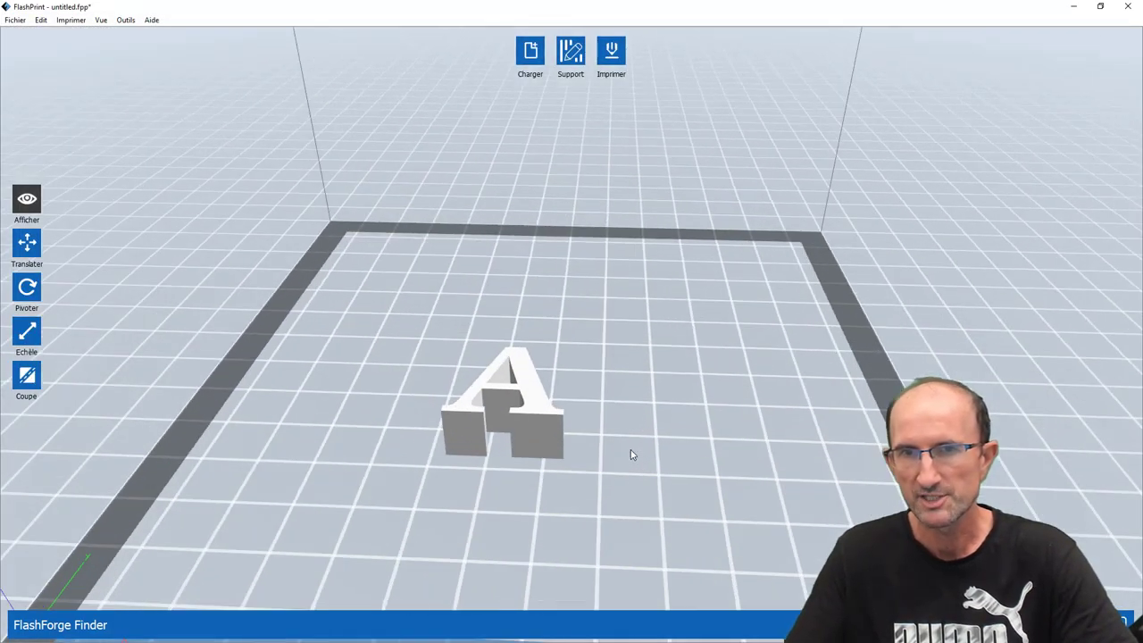
mouse_move(538, 456)
mouse_down()
mouse_move(550, 456)
mouse_move(525, 426)
mouse_move(619, 403)
mouse_move(607, 390)
mouse_up()
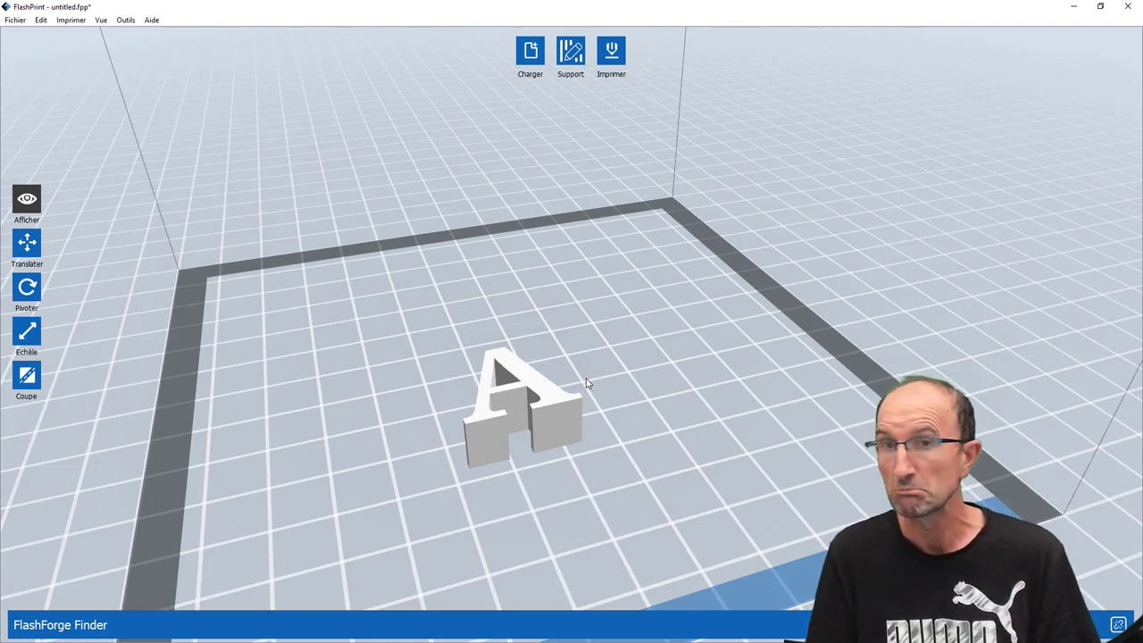
mouse_move(581, 383)
mouse_down()
mouse_move(569, 396)
mouse_move(588, 421)
mouse_move(538, 425)
mouse_move(607, 422)
mouse_move(559, 430)
mouse_up()
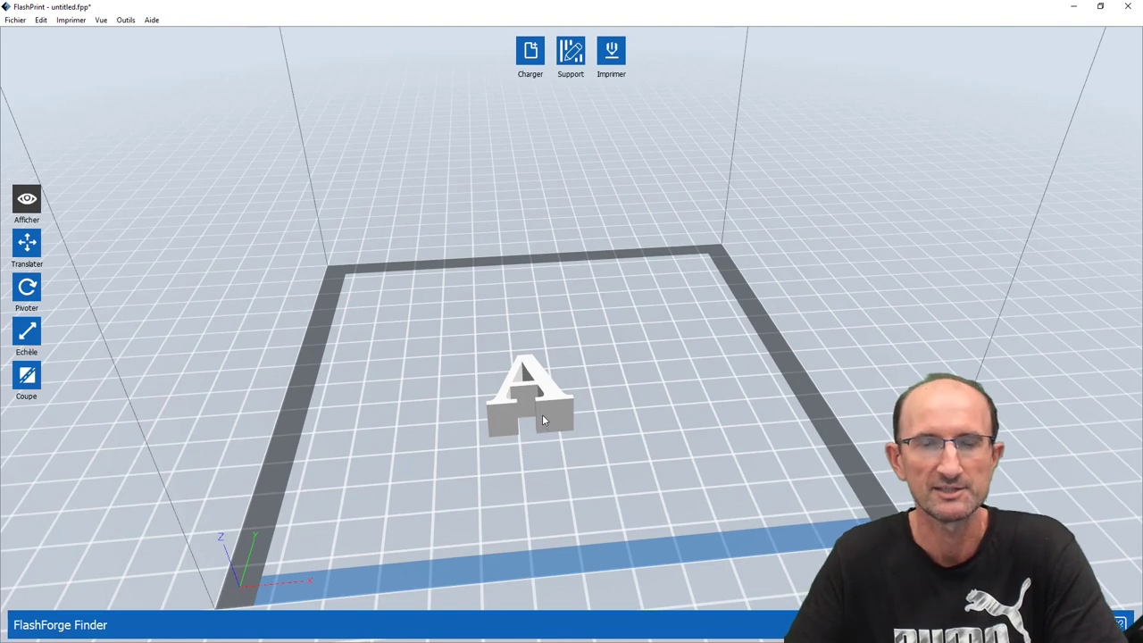
click(28, 247)
mouse_move(530, 373)
mouse_down()
mouse_move(550, 356)
mouse_move(556, 299)
mouse_move(505, 344)
mouse_move(562, 350)
mouse_move(543, 338)
mouse_up()
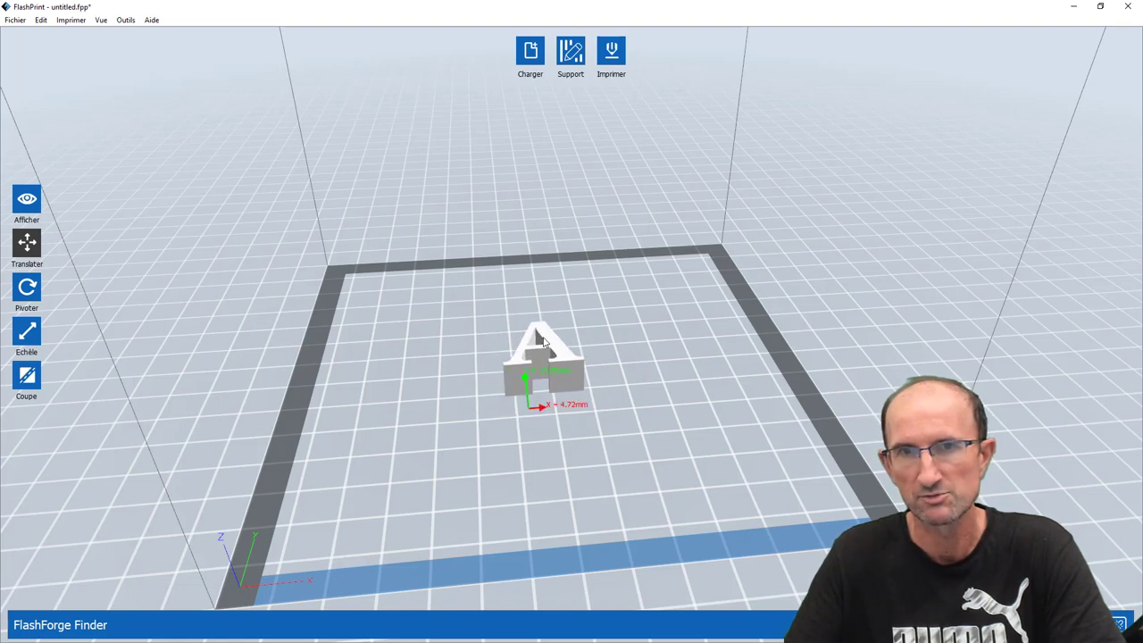
click(28, 287)
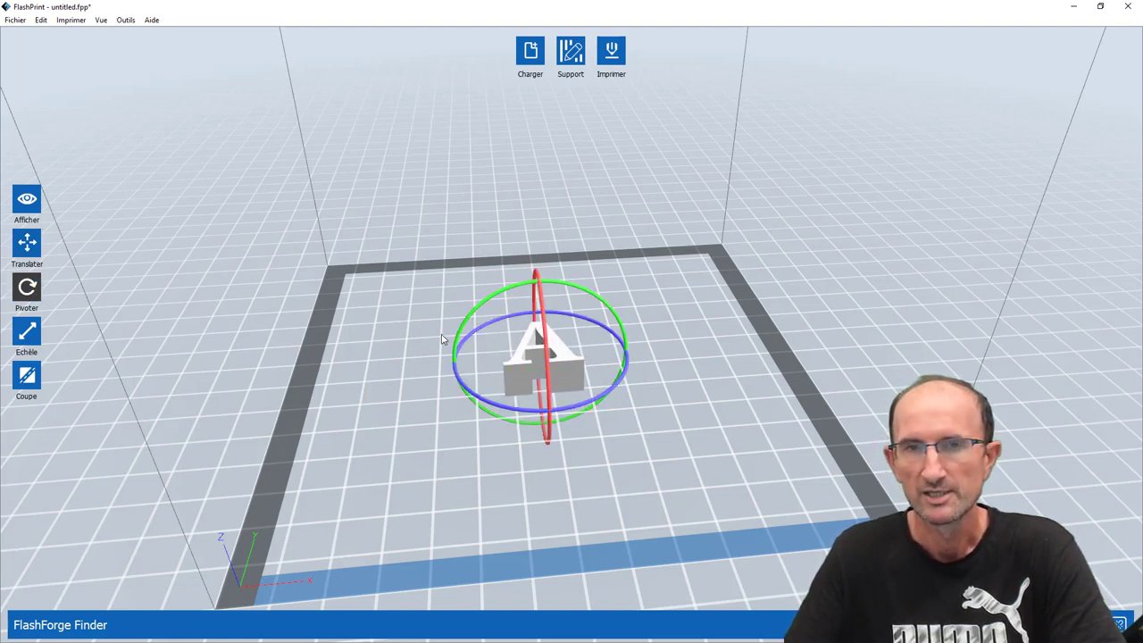
Set the letter's X size to 30,8 mm, then back to 20,80 mm
click(29, 332)
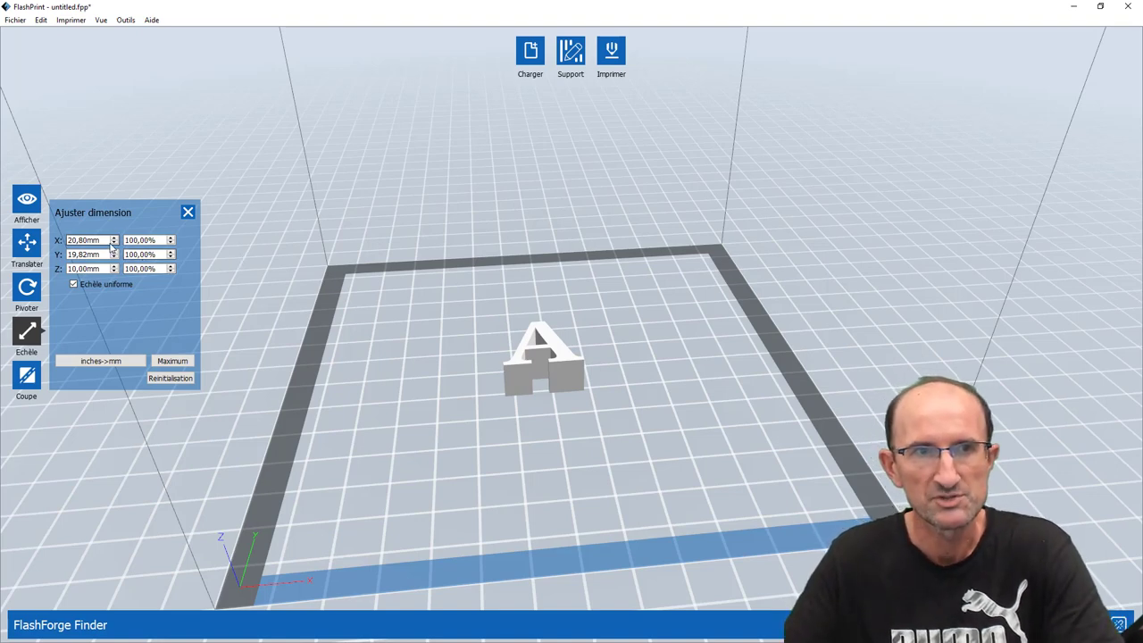
drag(103, 240, 50, 248)
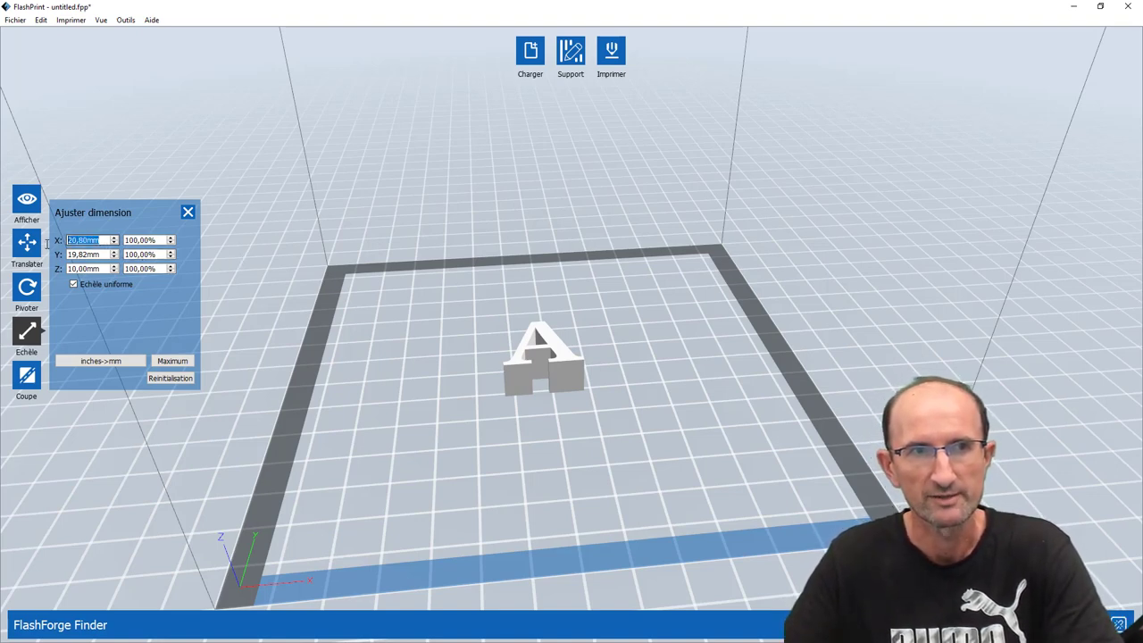
text(30)
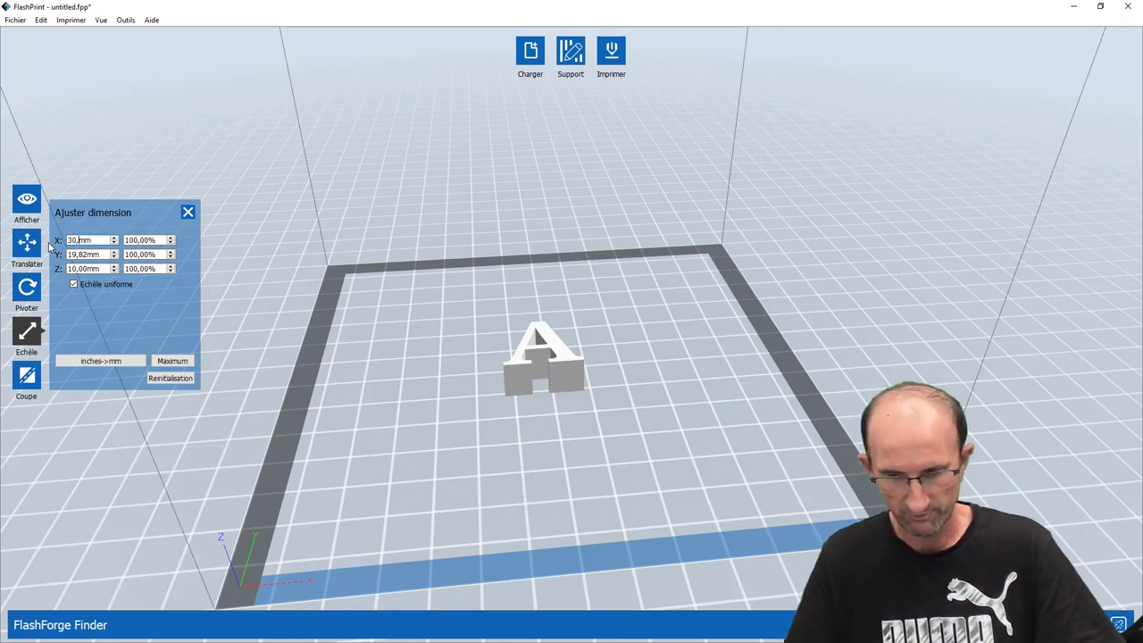
text(,8)
key(Return)
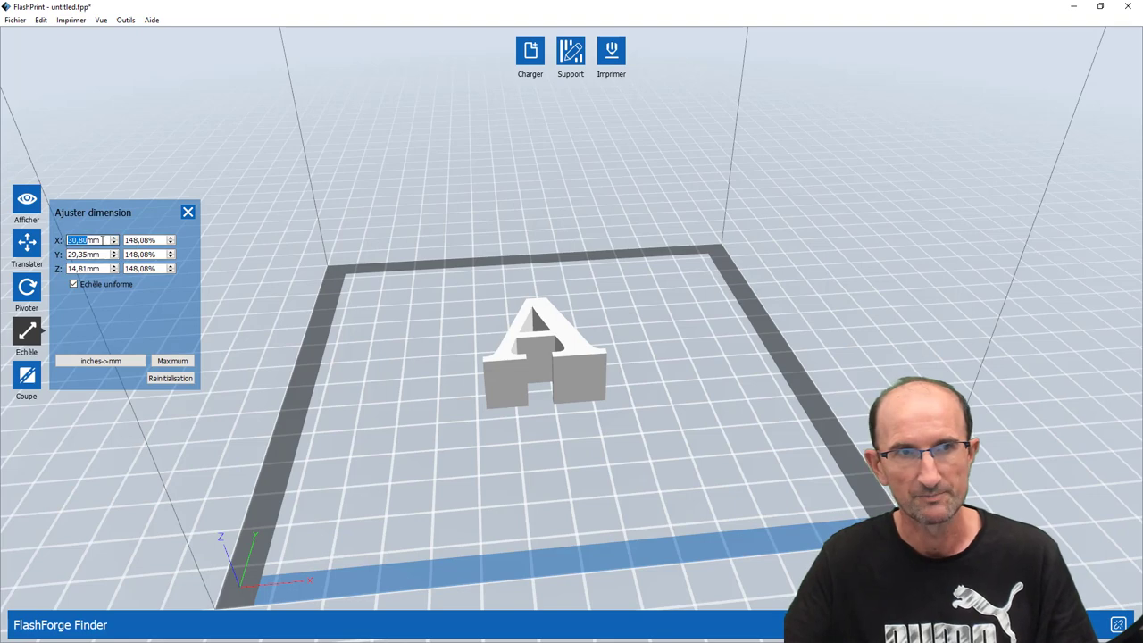
text(20)
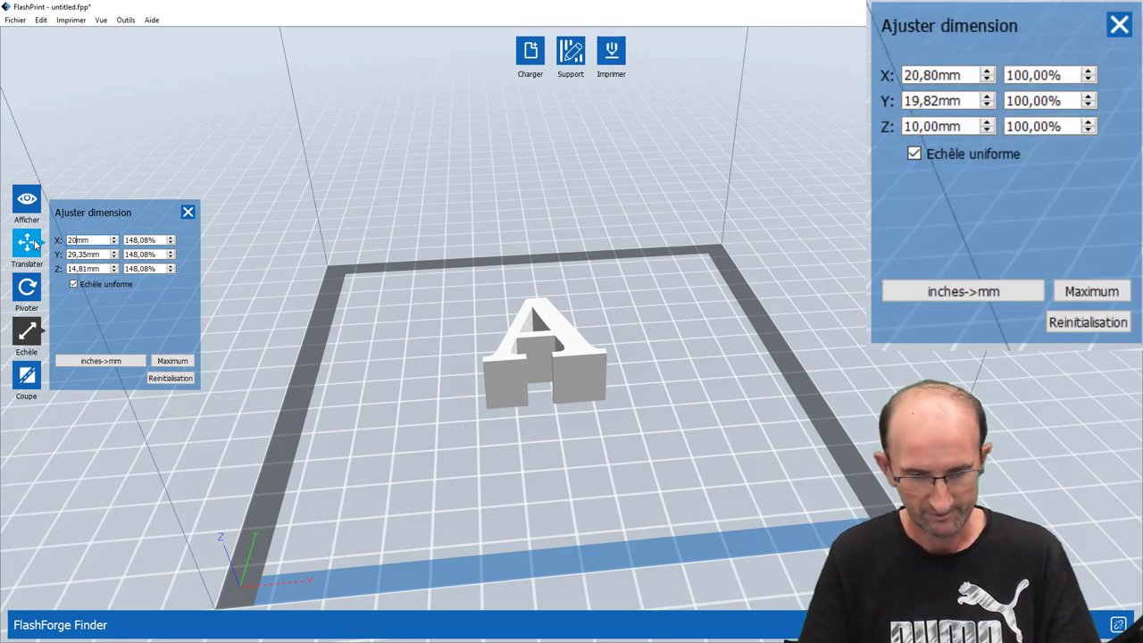
text(,80)
key(Return)
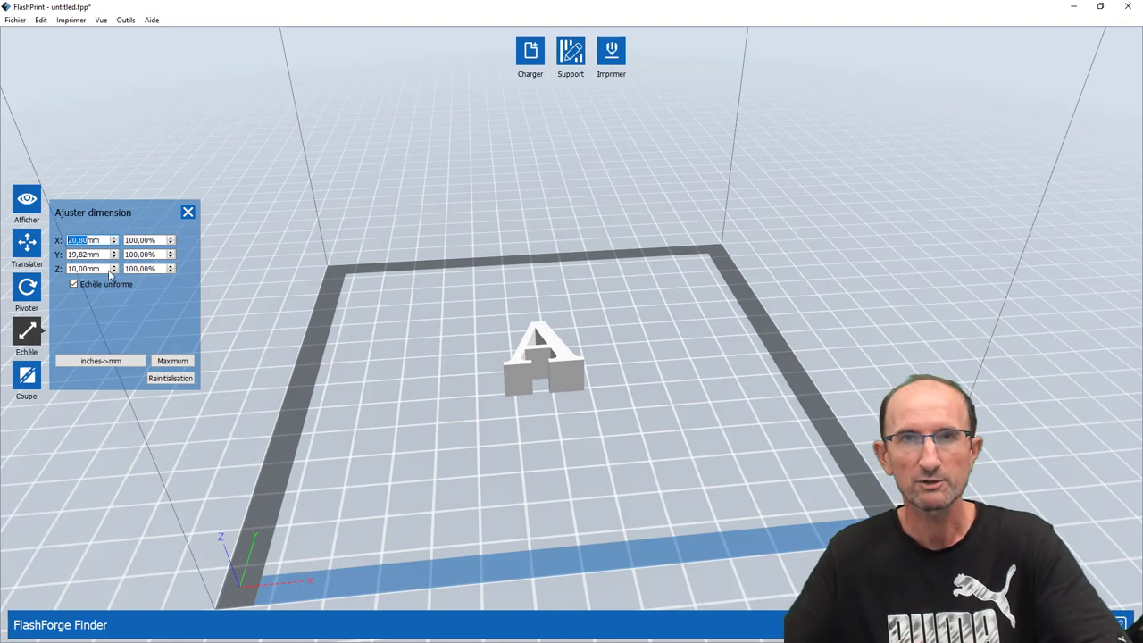
Generate automatic supports for the letter A
click(189, 213)
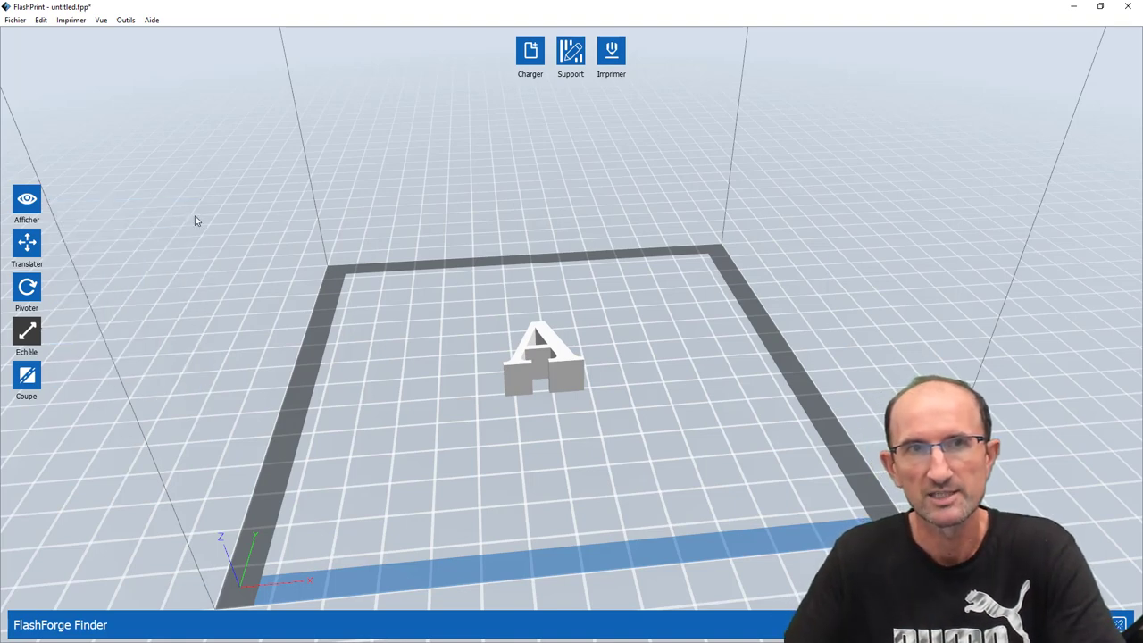
click(571, 51)
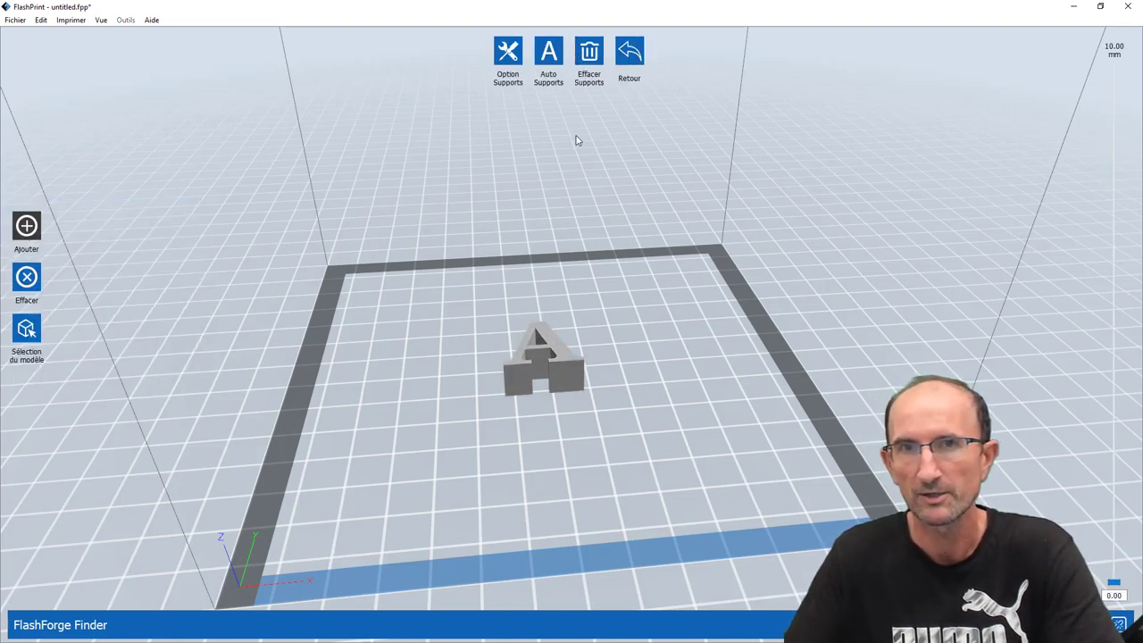
click(548, 52)
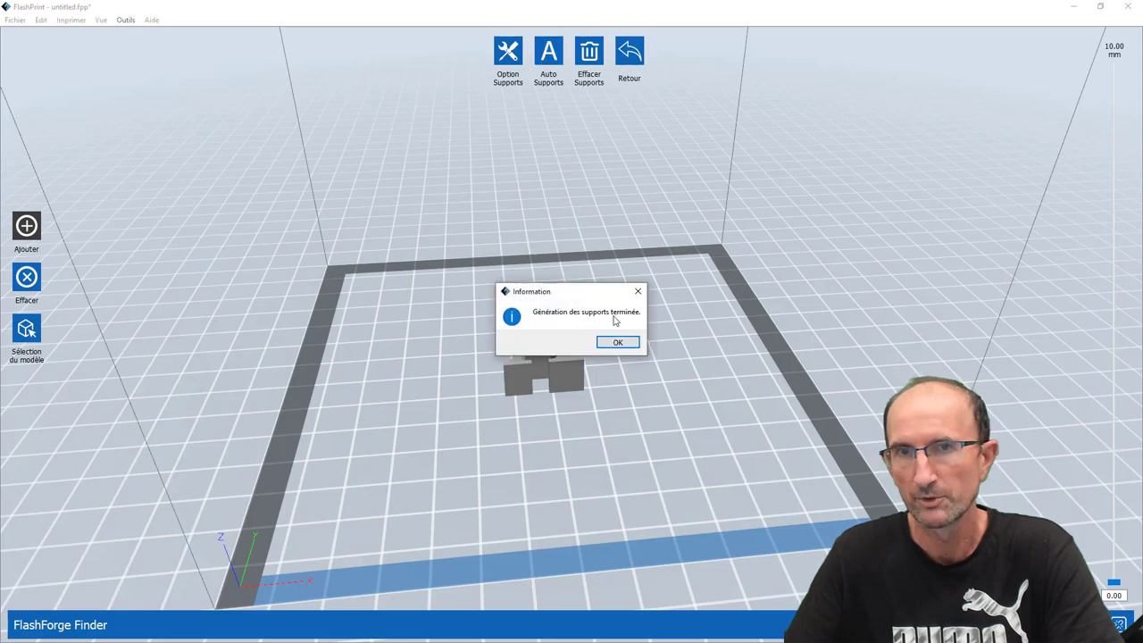
click(618, 344)
mouse_move(537, 355)
mouse_down()
mouse_move(554, 363)
mouse_move(529, 341)
mouse_move(559, 342)
mouse_up()
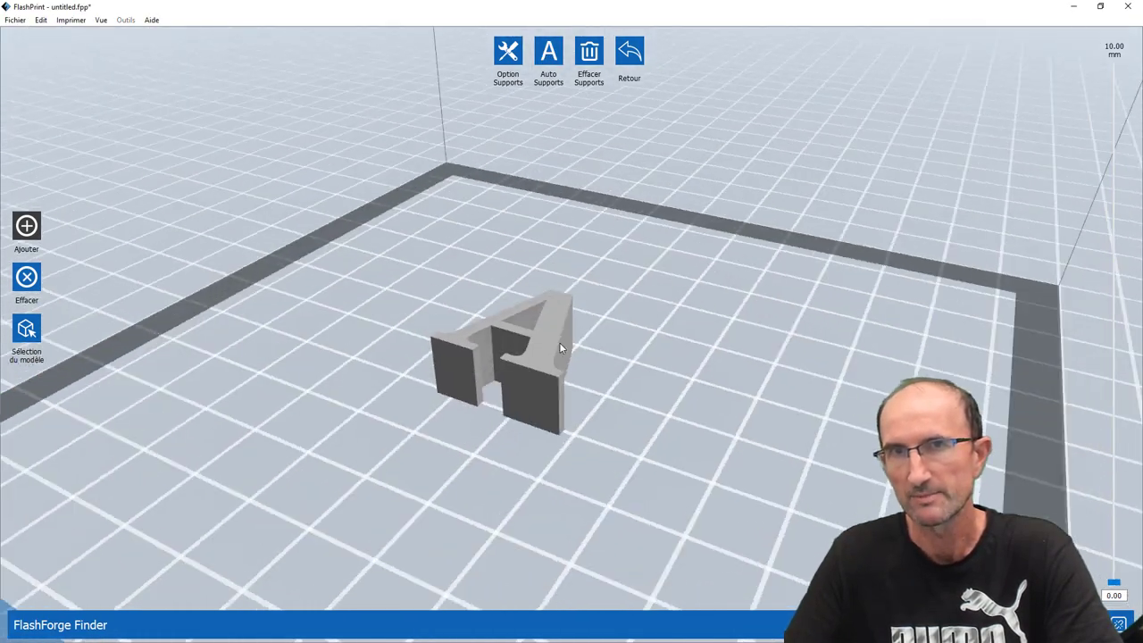
scroll(565, 343, up, 2)
Leave support editing and open the print dialog for the FlashForge Finder with PLA
key(Escape)
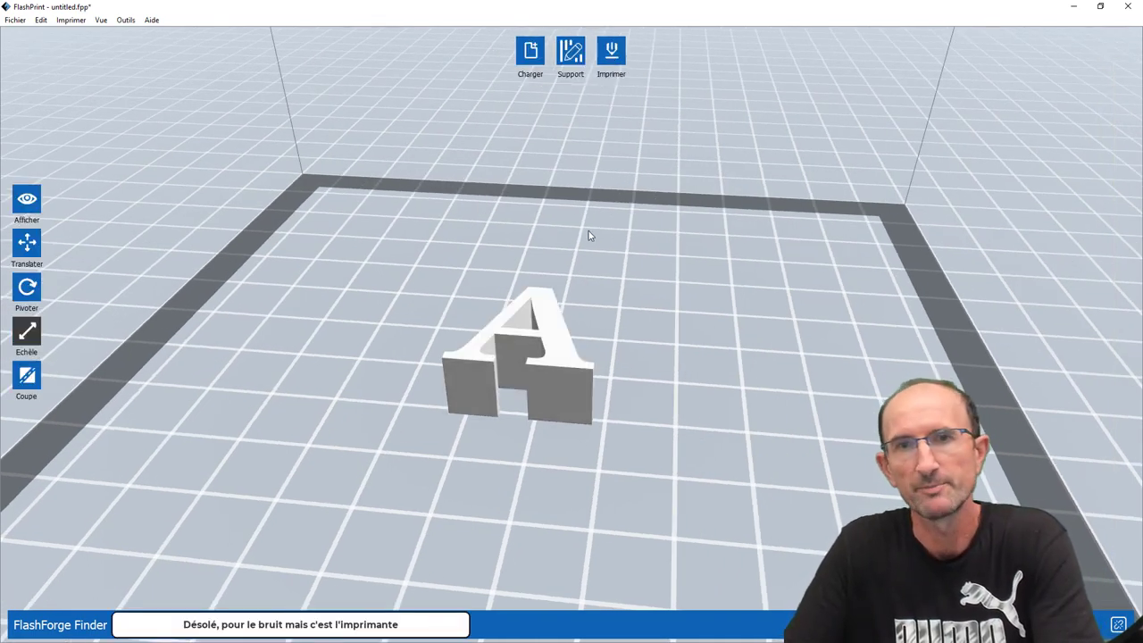
mouse_move(589, 235)
mouse_down()
mouse_move(581, 255)
mouse_move(592, 252)
mouse_up()
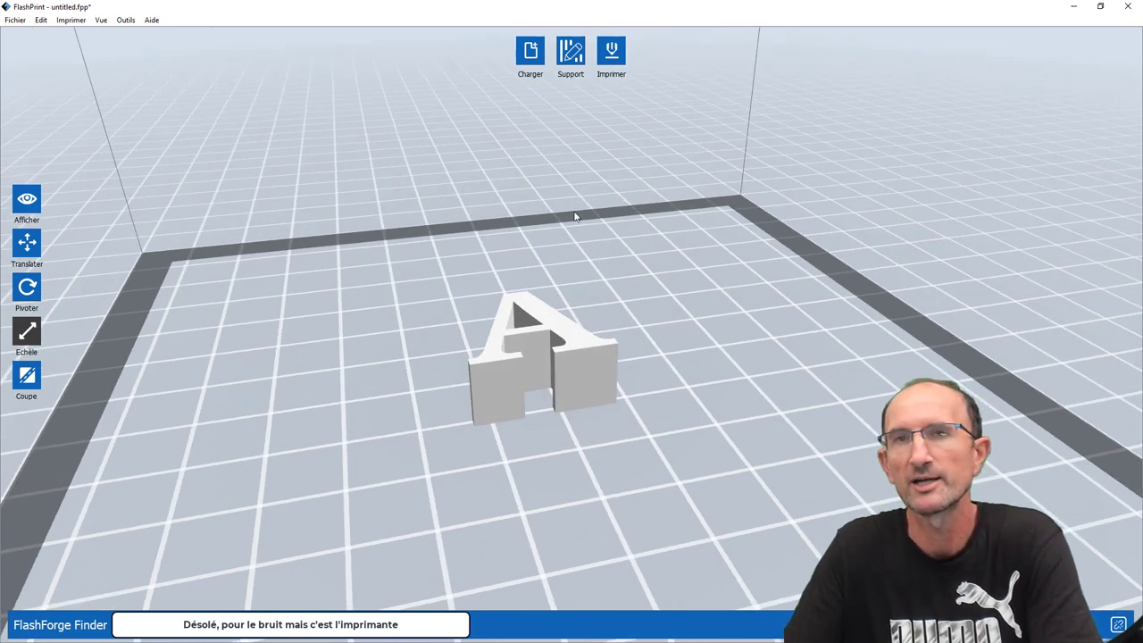
click(611, 52)
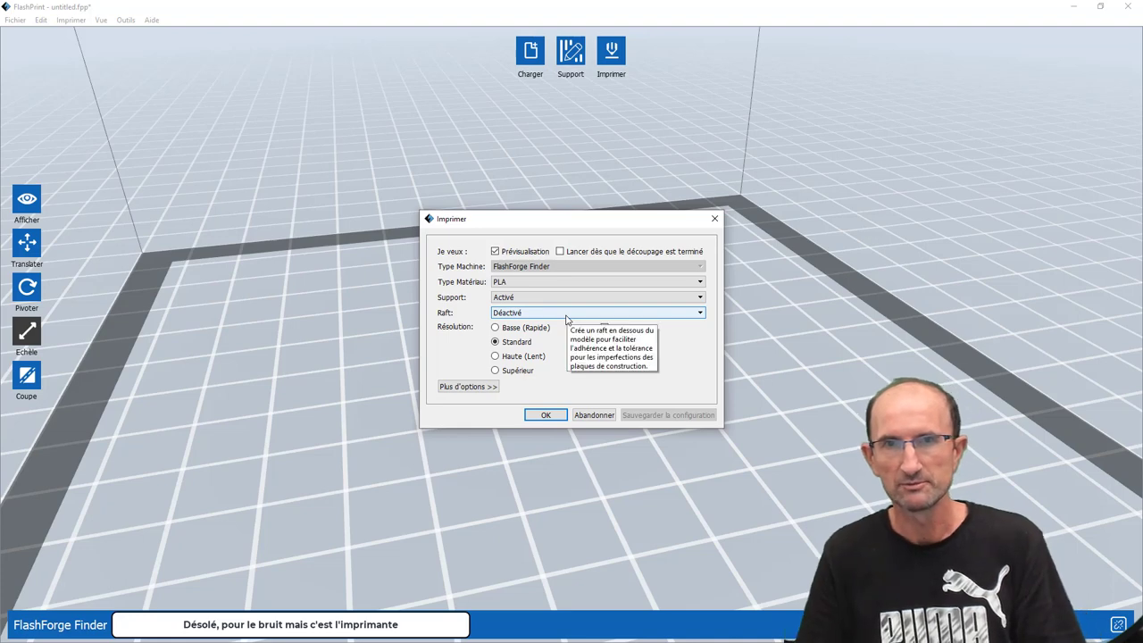
mouse_move(566, 315)
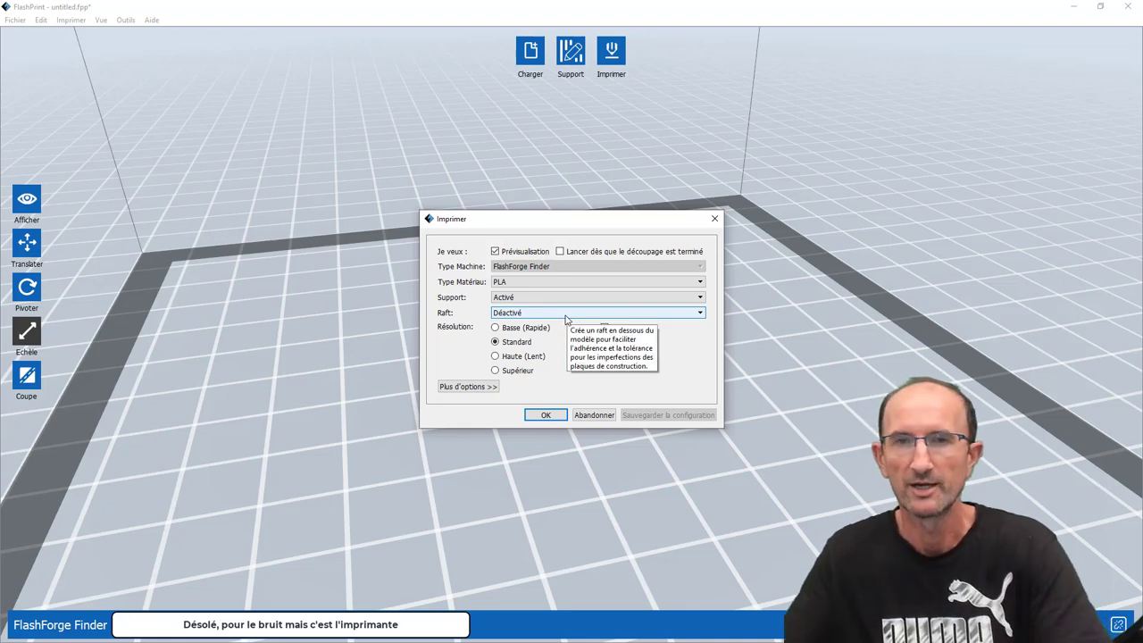
Slice the letter A into 55 layers and scrub the layer slider down and back up
click(546, 415)
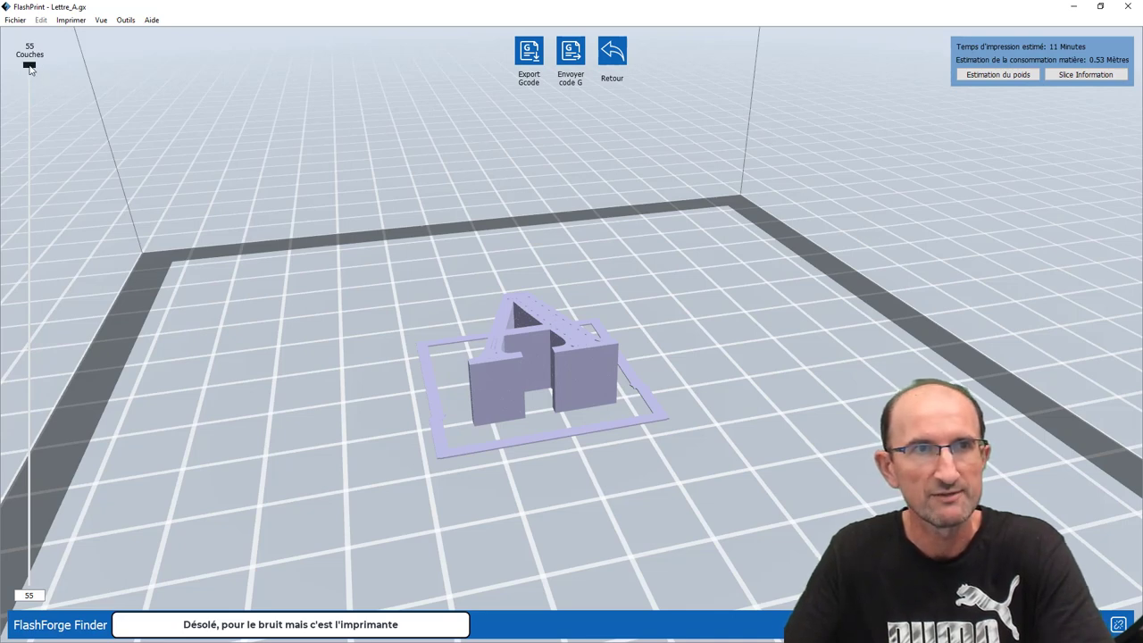
drag(30, 67, 34, 594)
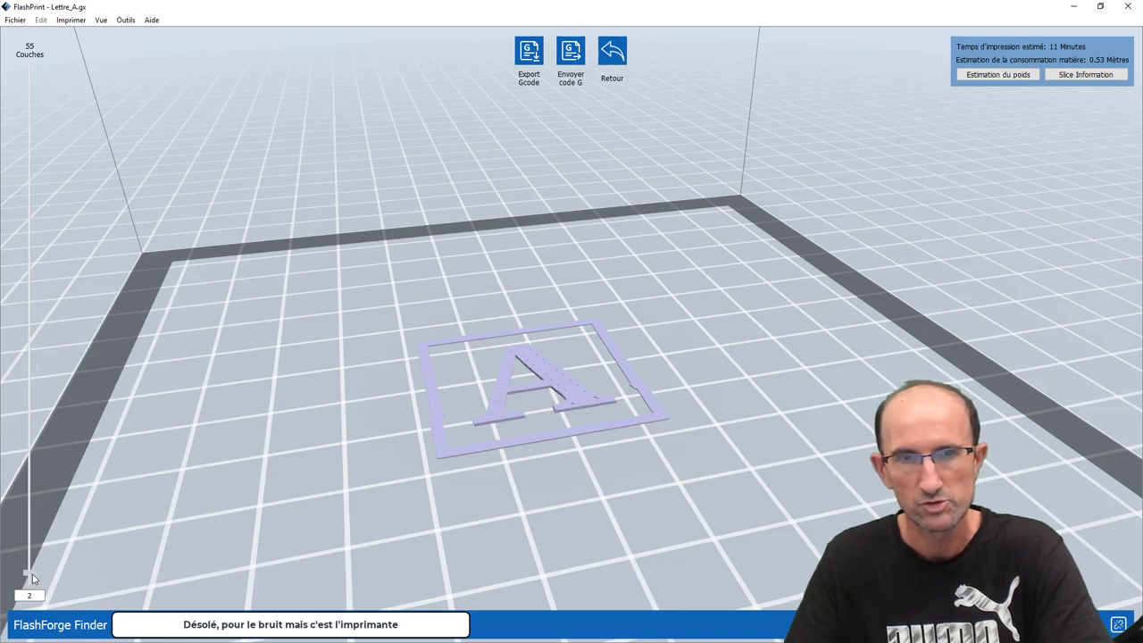
mouse_move(34, 582)
mouse_down()
mouse_move(31, 70)
mouse_move(35, 167)
mouse_up()
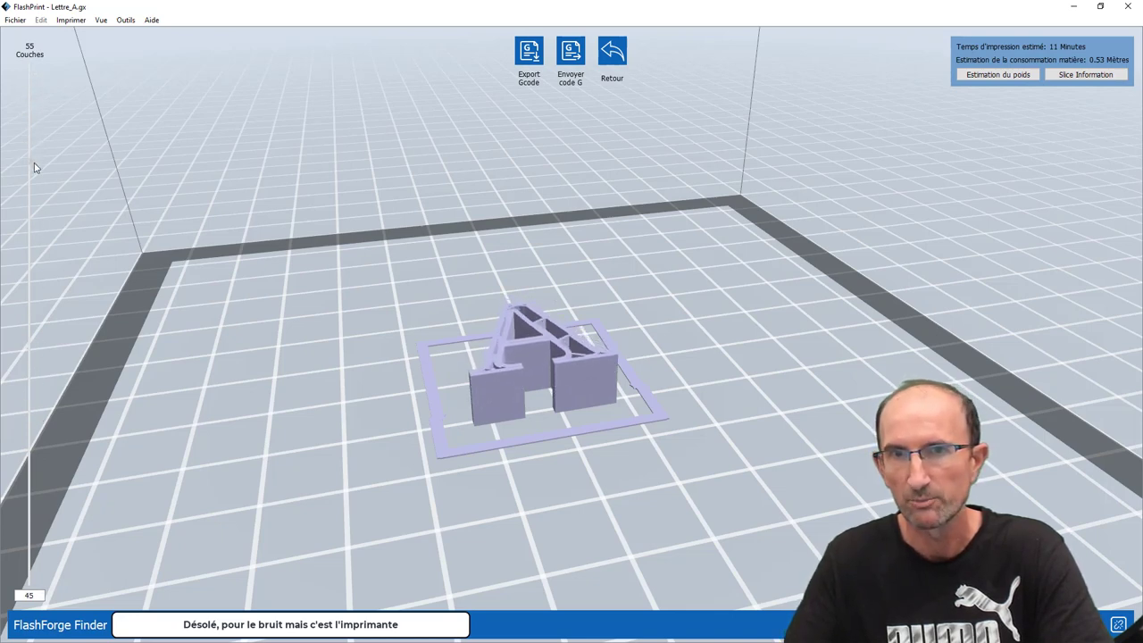
Zoom and orbit around the sliced letter A to inspect it from several angles
scroll(604, 353, up, 2)
scroll(522, 373, up, 3)
scroll(547, 299, up, 3)
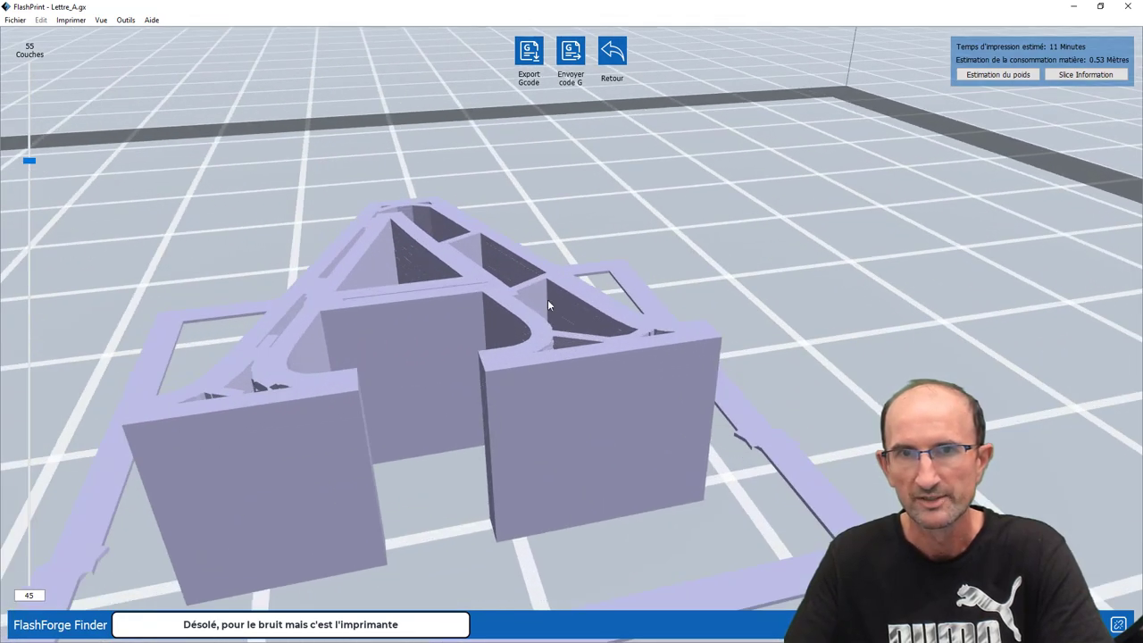
scroll(539, 316, up, 2)
mouse_move(538, 315)
mouse_down()
mouse_move(525, 310)
mouse_move(557, 321)
mouse_move(572, 309)
mouse_move(546, 318)
mouse_up()
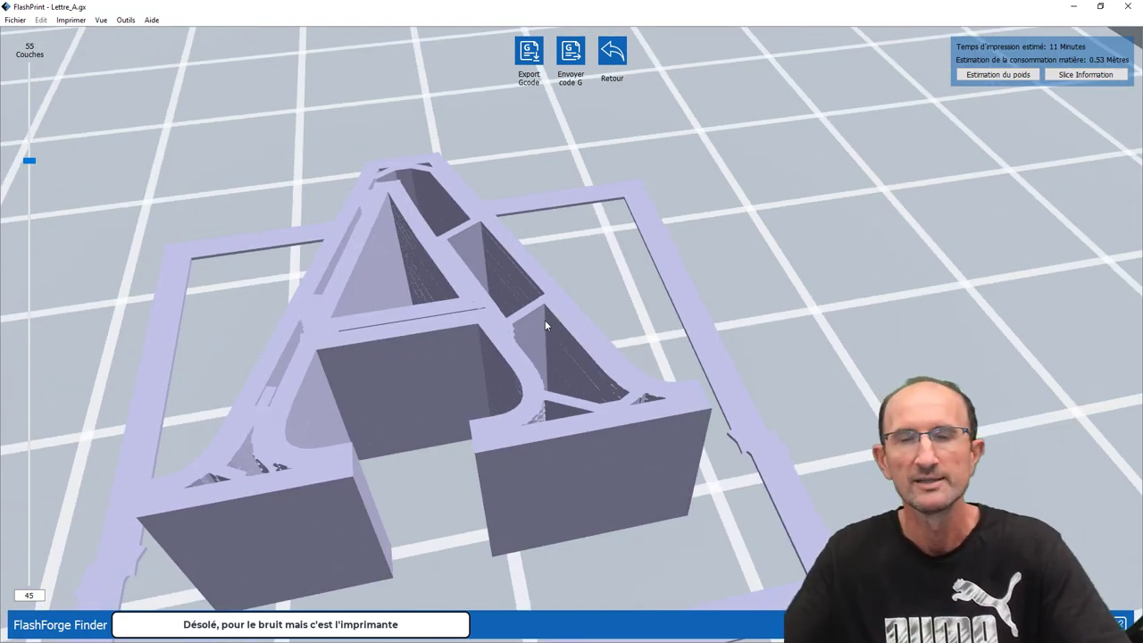
scroll(487, 346, down, 3)
drag(488, 342, 508, 349)
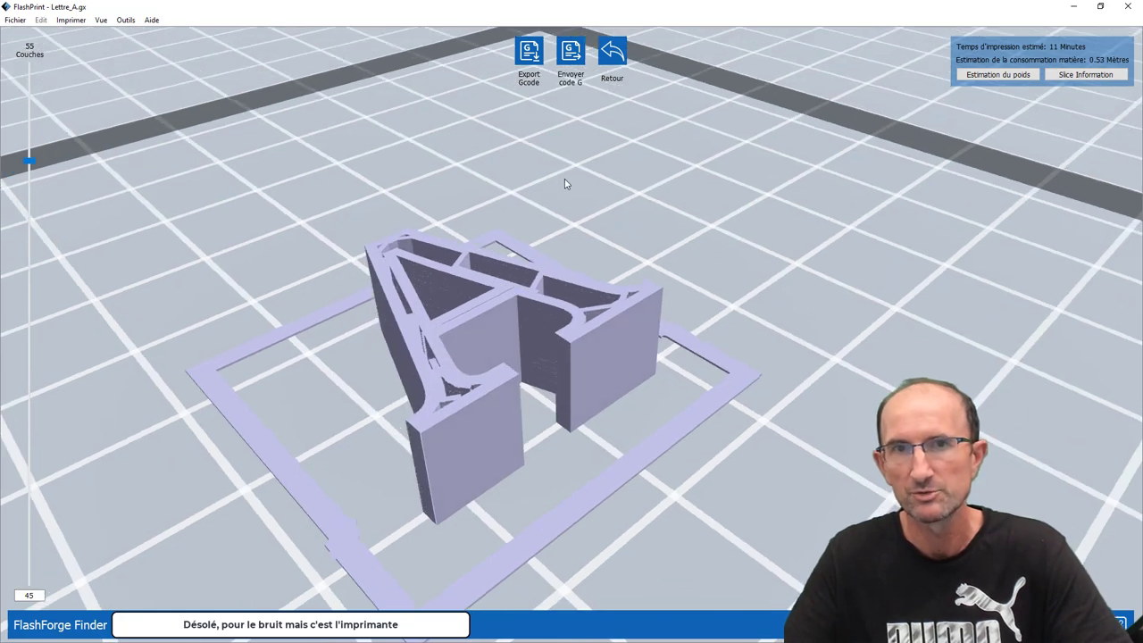
Check the 15% hexagon infill and layer heights, then re-slice the letter A at Standard resolution
click(615, 43)
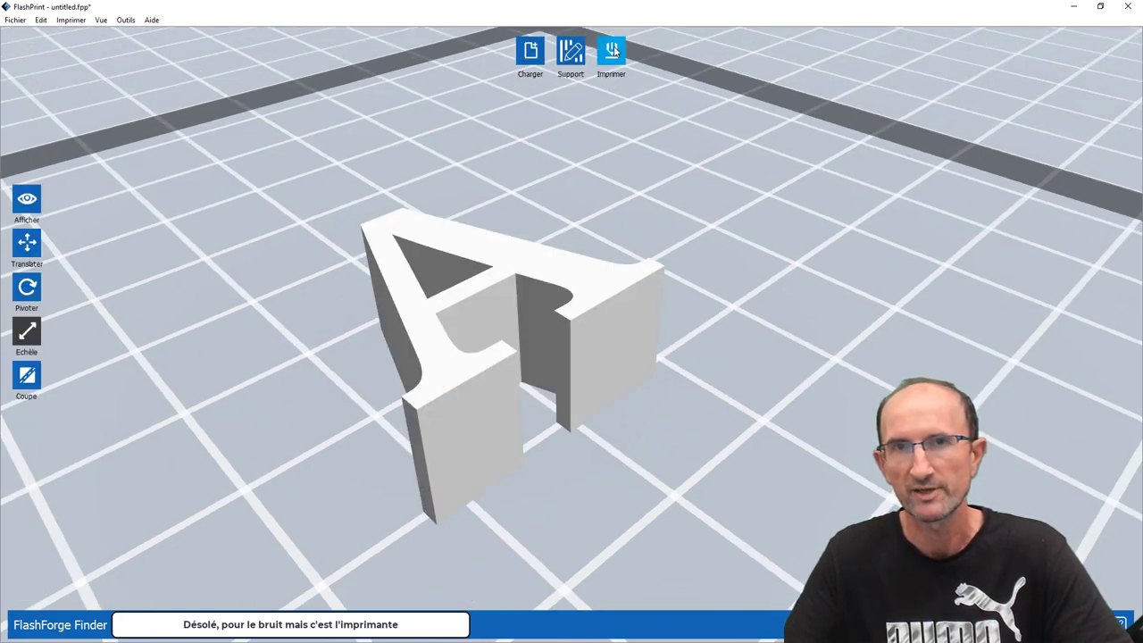
click(611, 53)
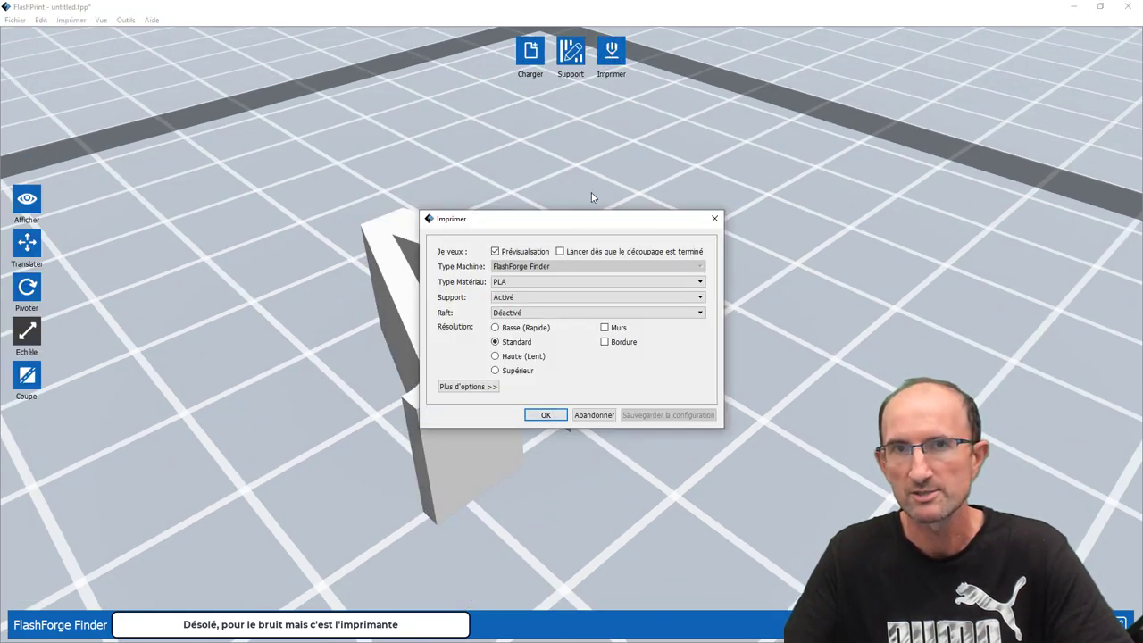
click(480, 390)
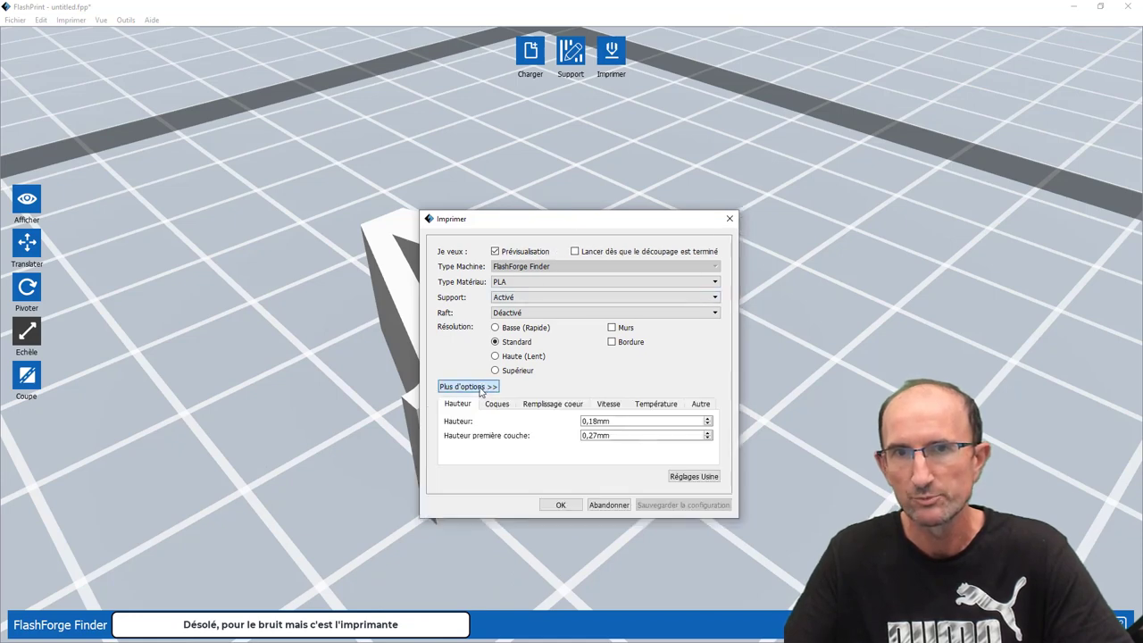
click(554, 405)
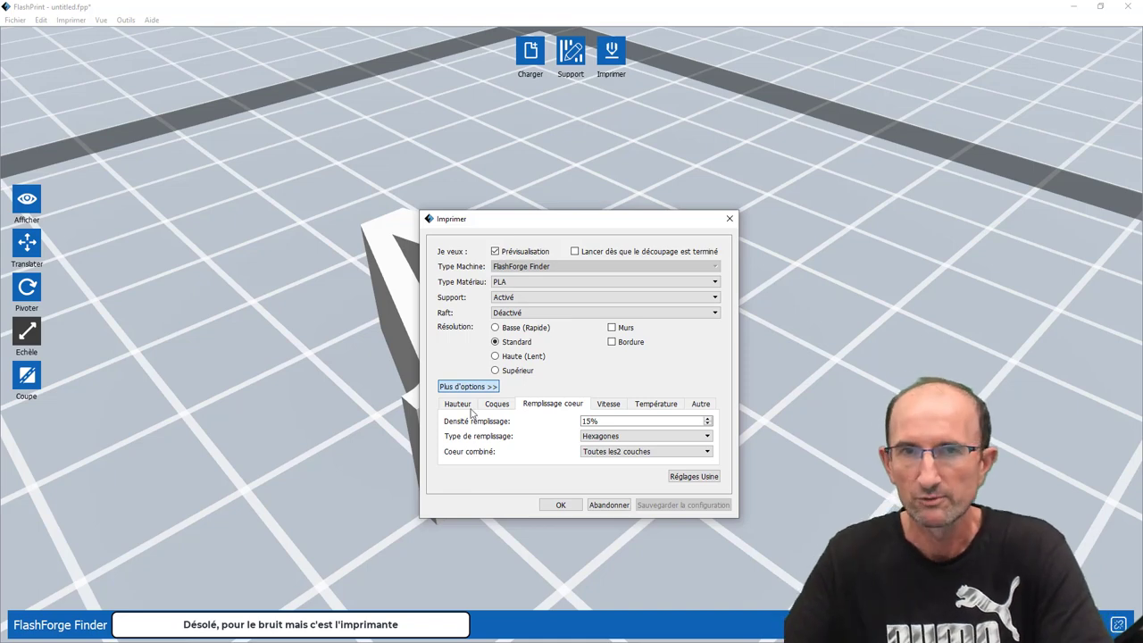
click(463, 406)
click(561, 505)
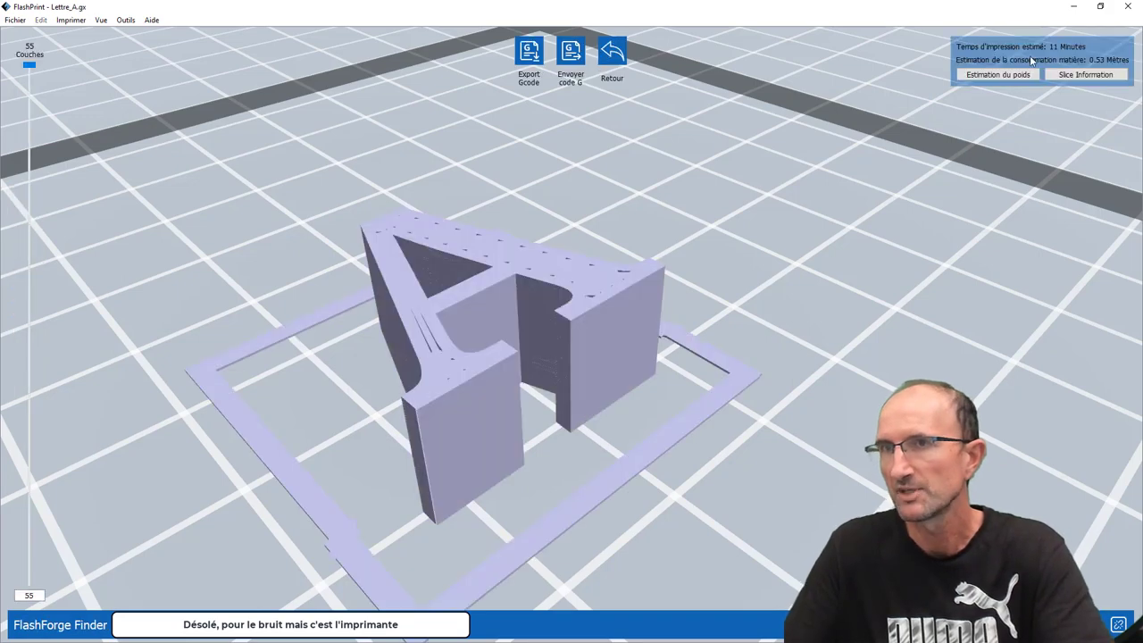
Connect to the FlashForge Finder over USB and send the Lettre_A G-code to start printing
drag(721, 212, 699, 214)
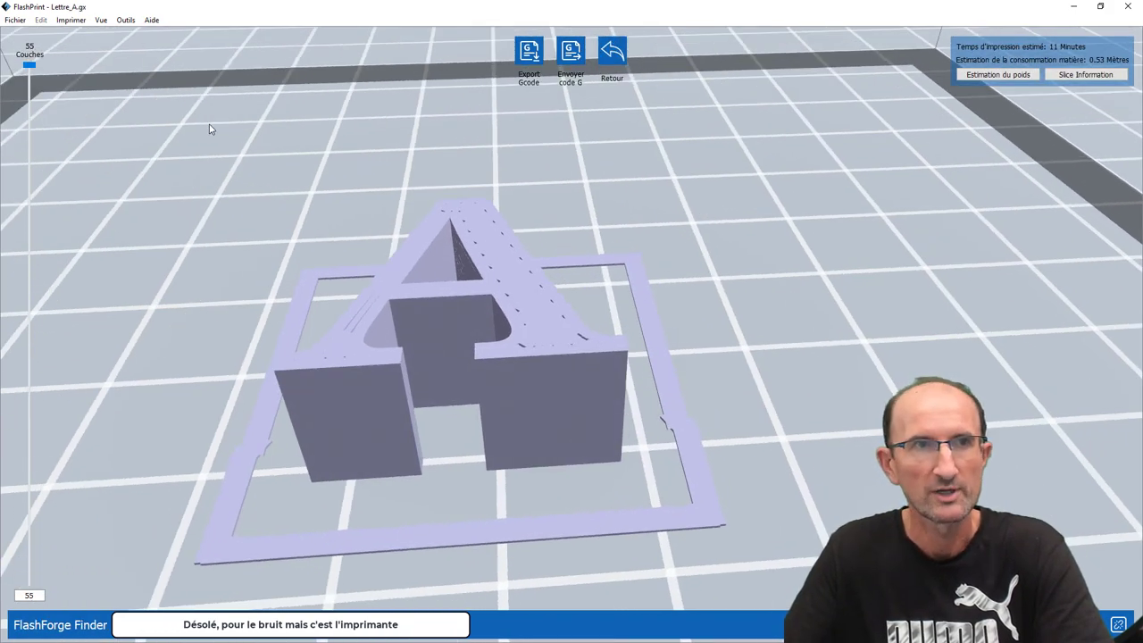
drag(29, 69, 47, 4)
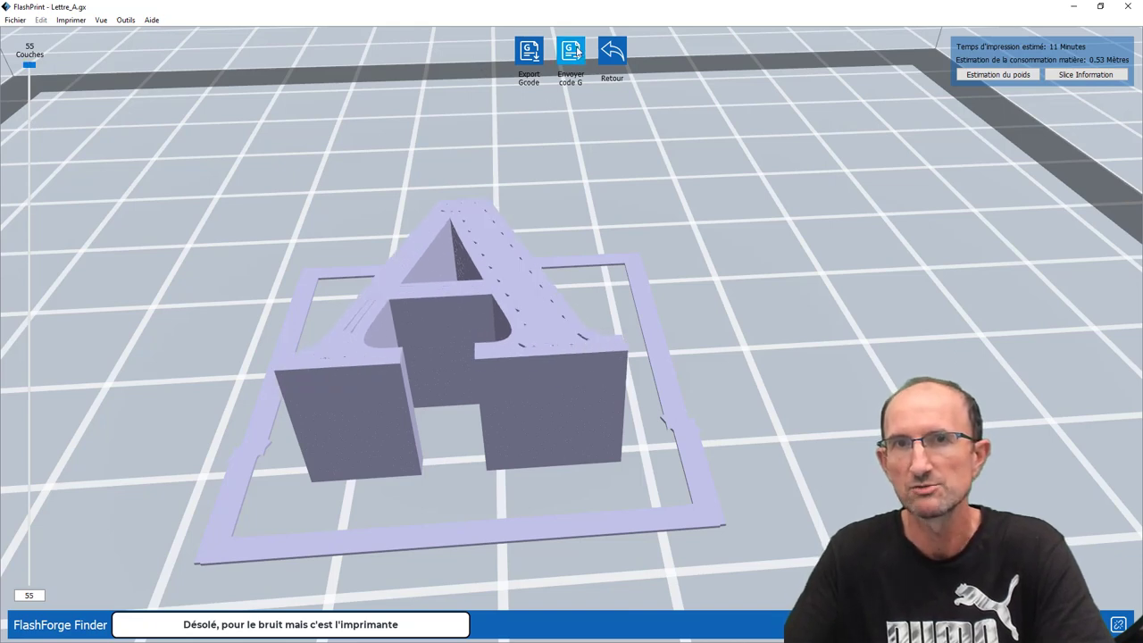
click(575, 54)
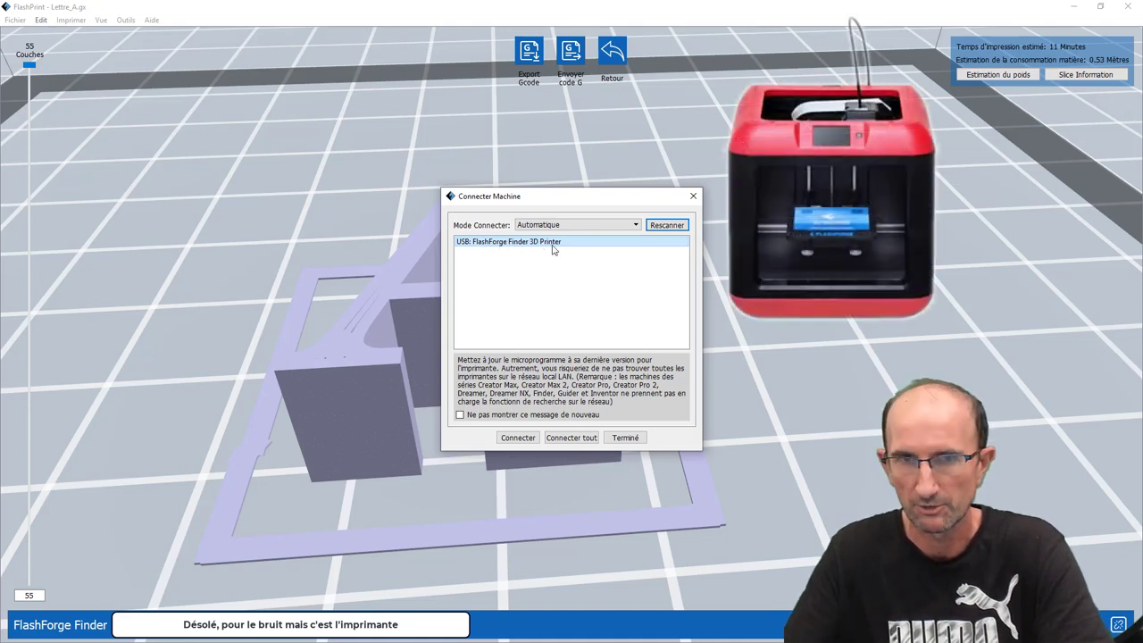
click(518, 438)
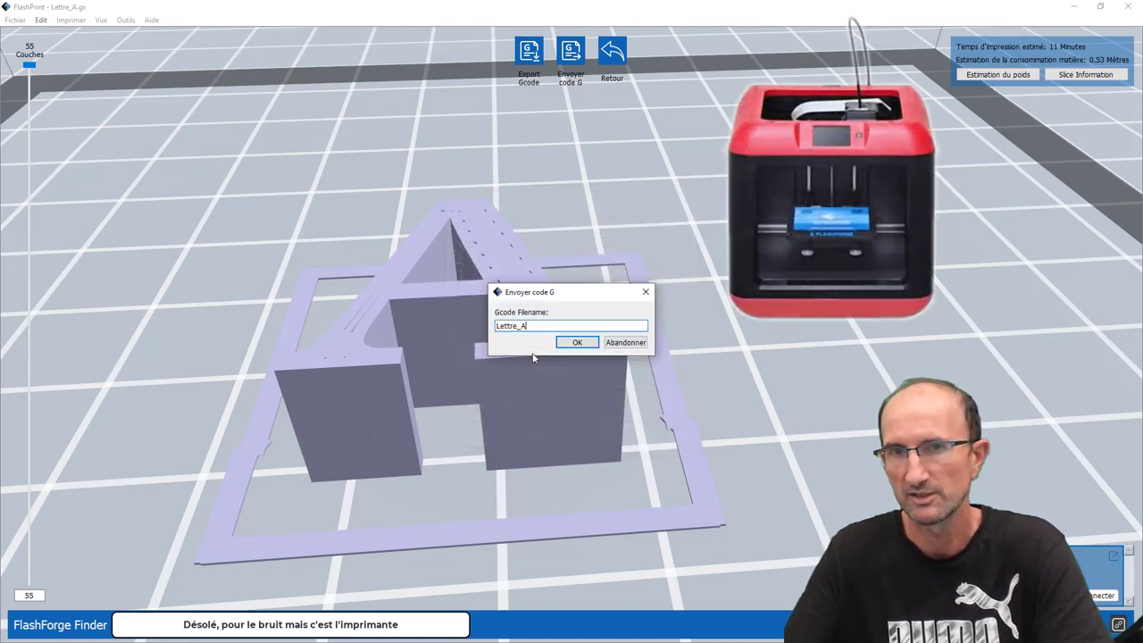
click(579, 343)
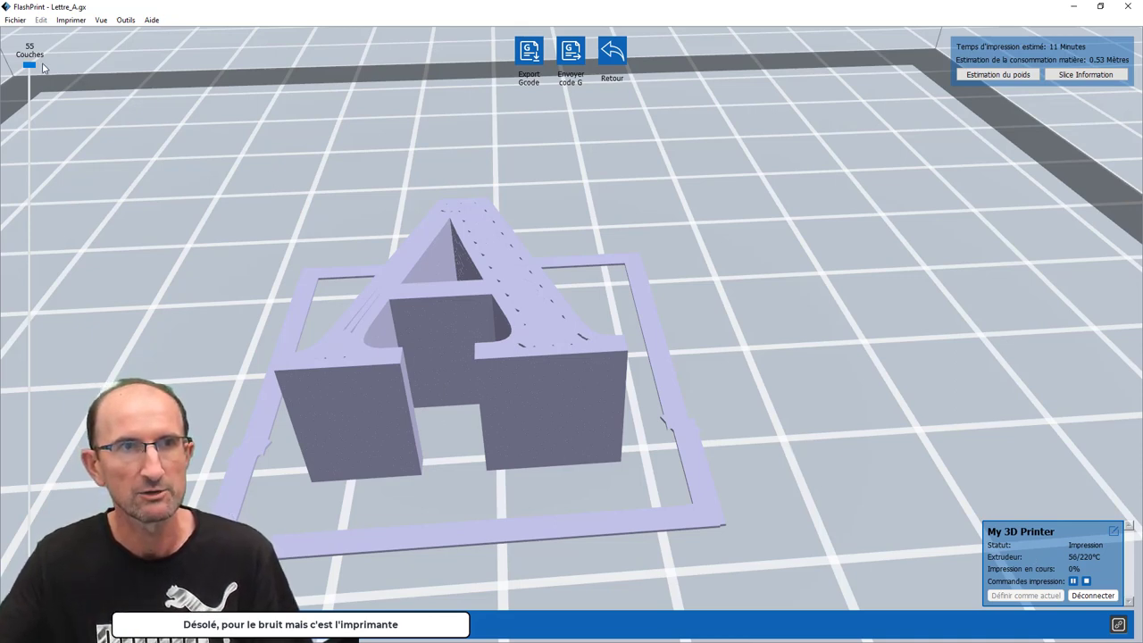
mouse_move(29, 64)
mouse_down()
mouse_move(34, 561)
mouse_move(36, 61)
mouse_up()
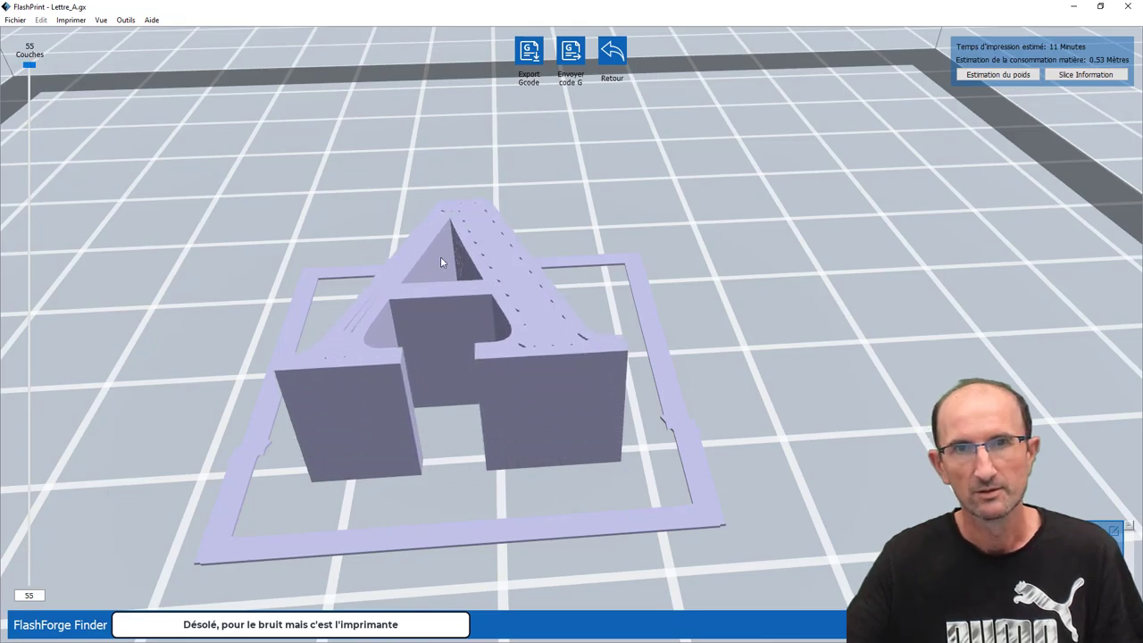
mouse_move(423, 295)
mouse_down()
mouse_move(471, 369)
mouse_move(433, 375)
mouse_move(494, 319)
mouse_move(451, 316)
mouse_move(527, 318)
mouse_move(554, 304)
mouse_up()
scroll(449, 315, up, 3)
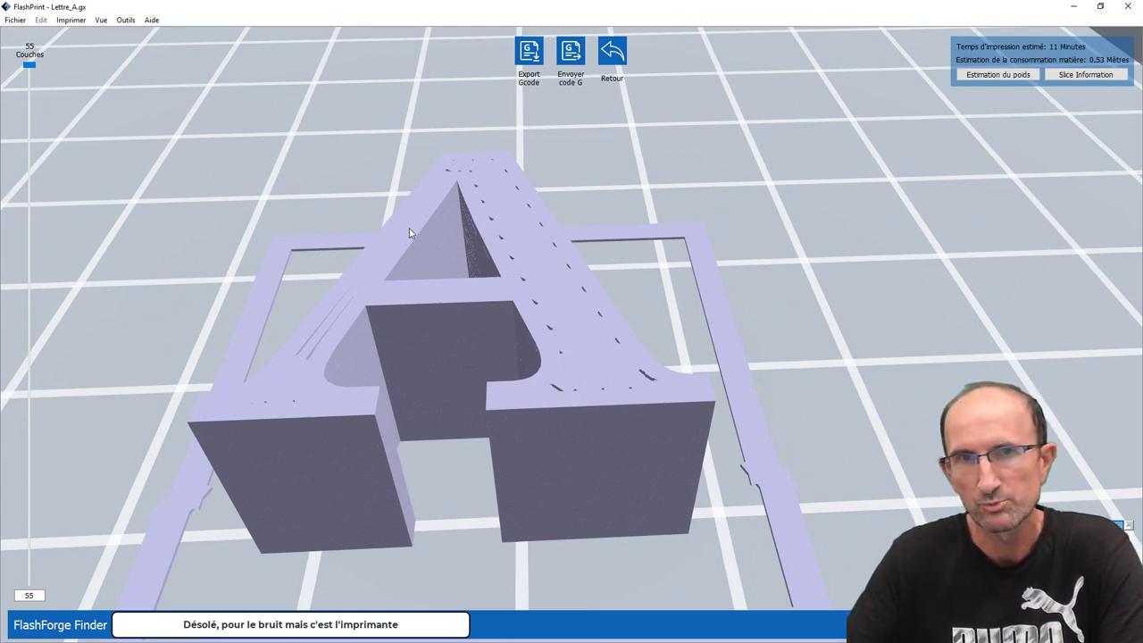
scroll(546, 345, down, 2)
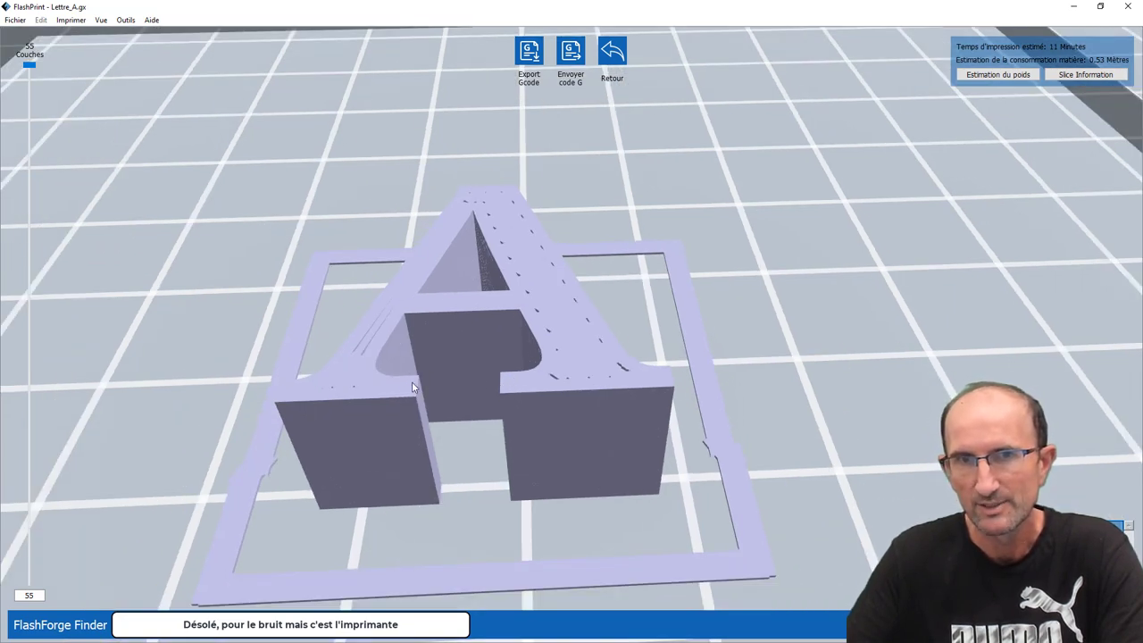
mouse_move(386, 402)
mouse_down()
mouse_move(426, 386)
mouse_move(435, 400)
mouse_move(418, 398)
mouse_move(500, 376)
mouse_move(520, 387)
mouse_move(521, 361)
mouse_up()
scroll(521, 362, down, 3)
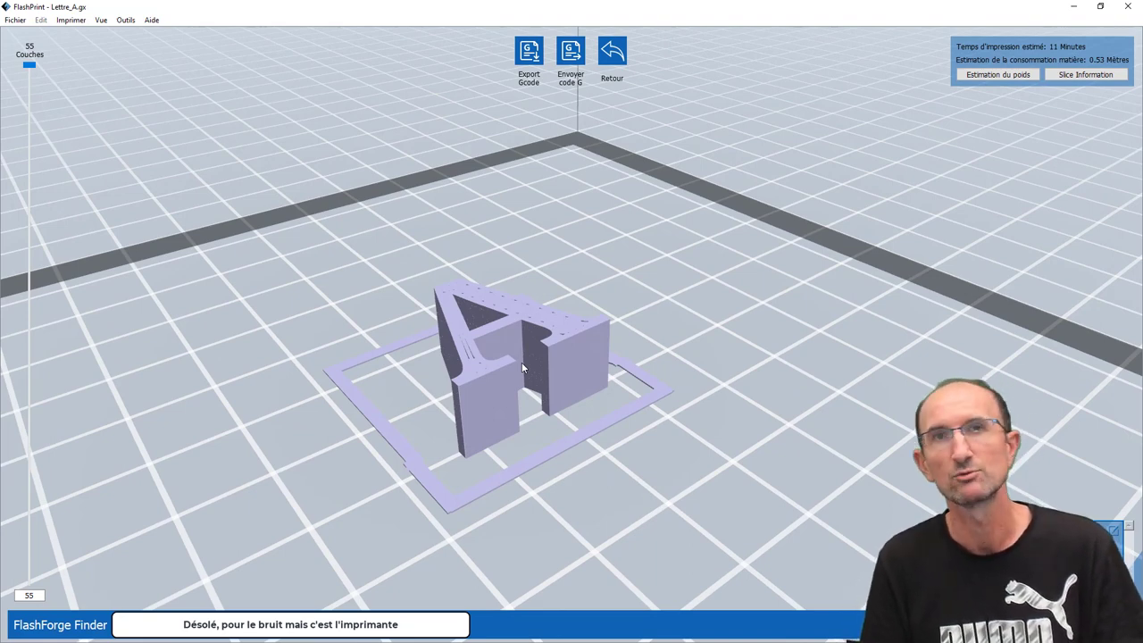
drag(522, 362, 747, 357)
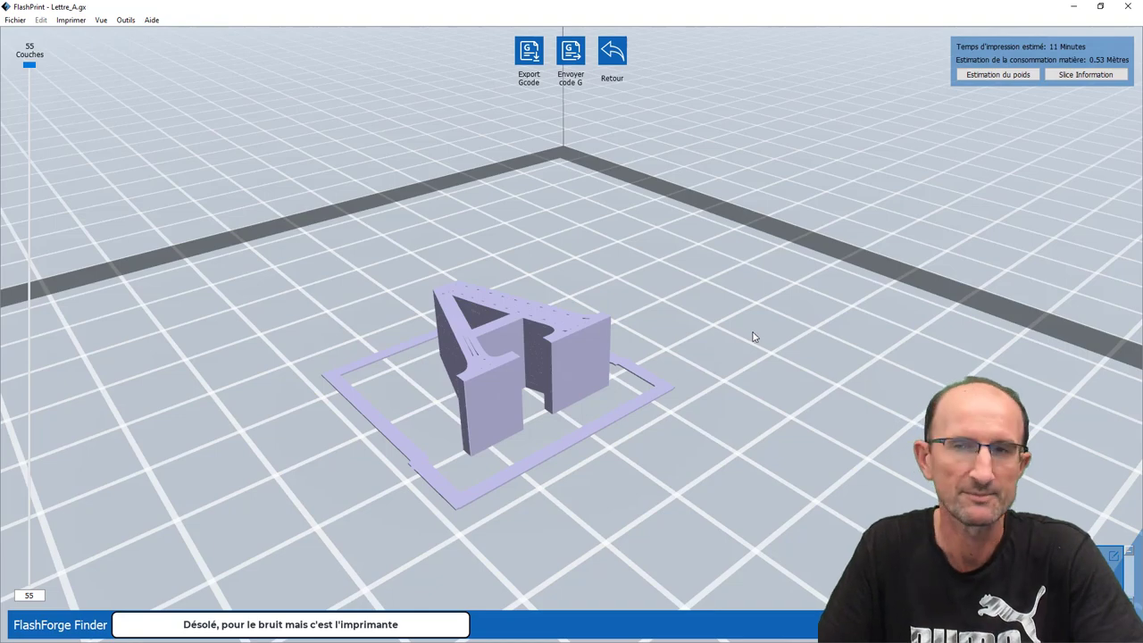
mouse_move(776, 332)
mouse_down()
mouse_move(745, 332)
mouse_move(756, 336)
mouse_up()
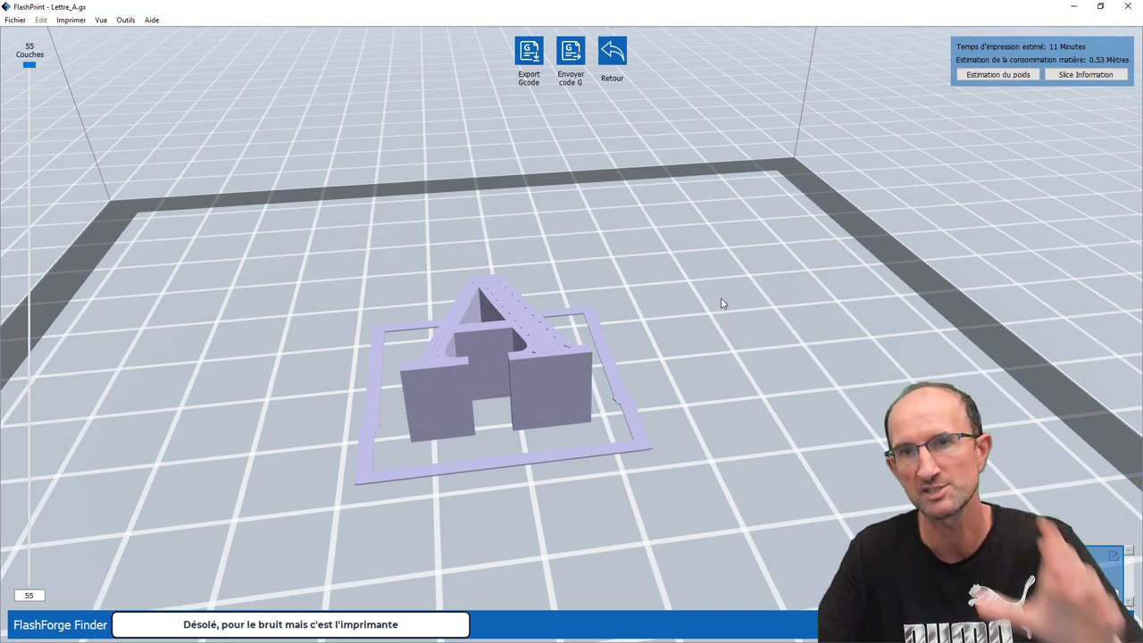
drag(725, 309, 688, 310)
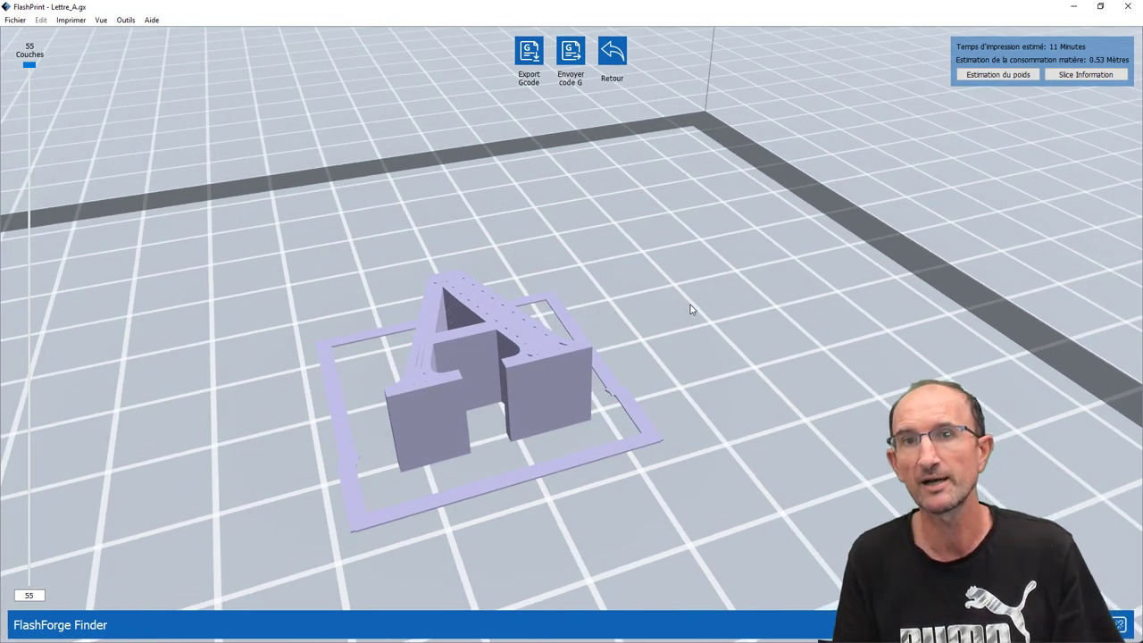